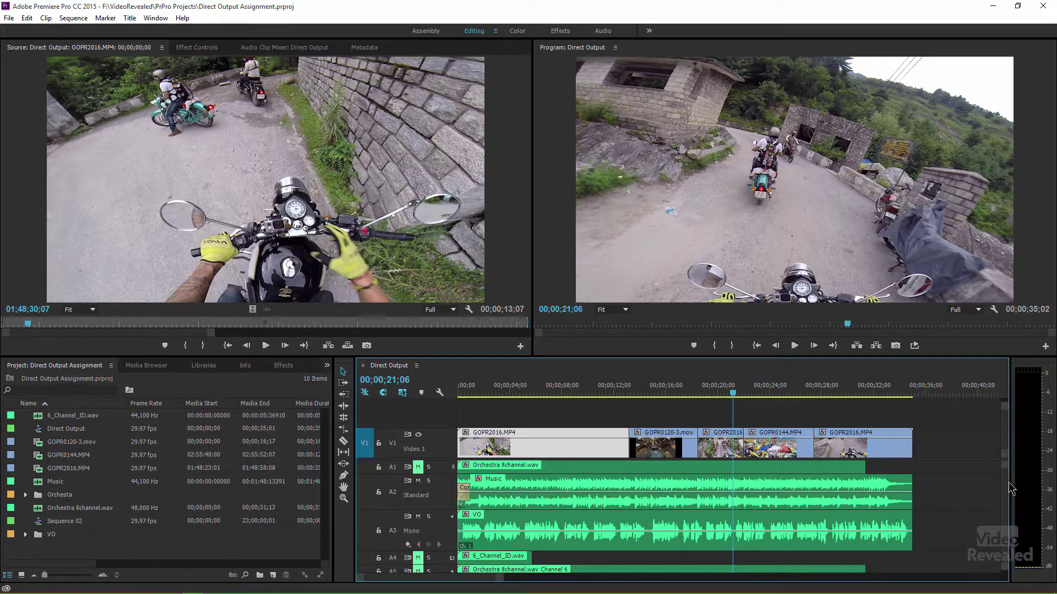
# Switch to the Audio workspace to show the Audio Track Mixer
pyautogui.click(156, 18)
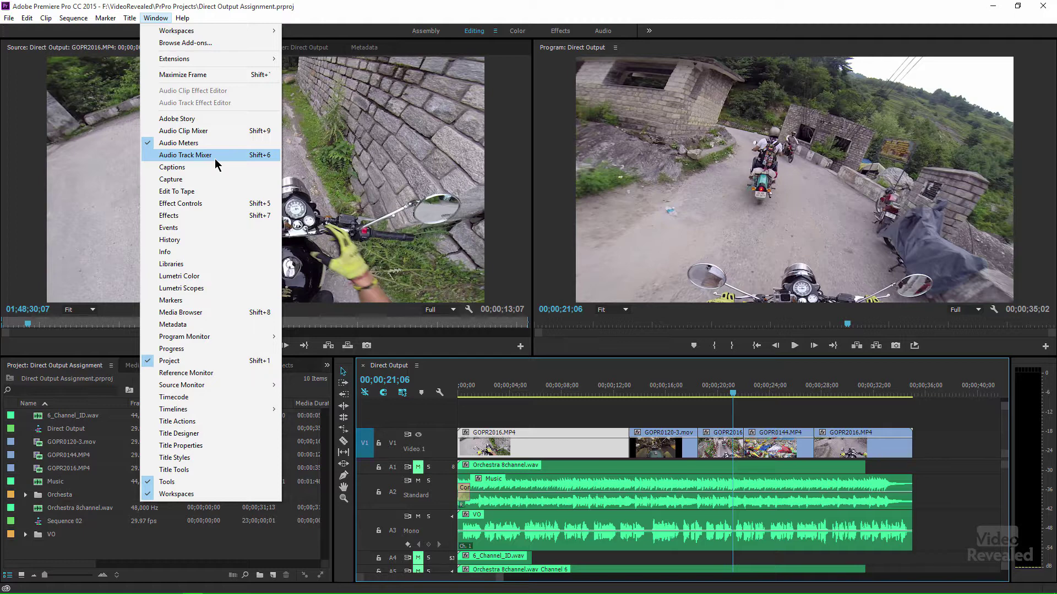
pyautogui.click(328, 16)
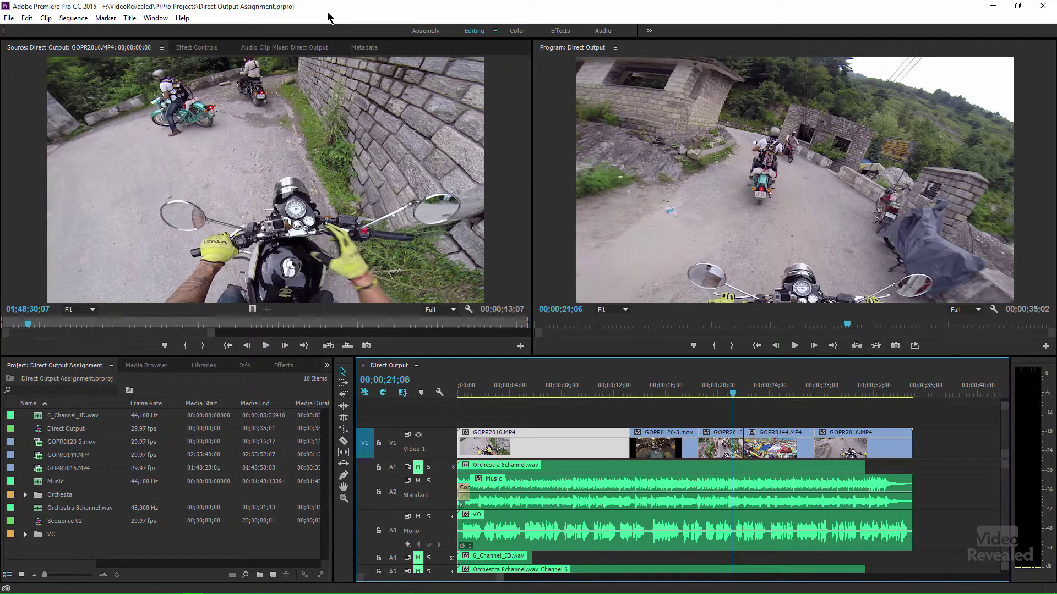
pyautogui.click(608, 34)
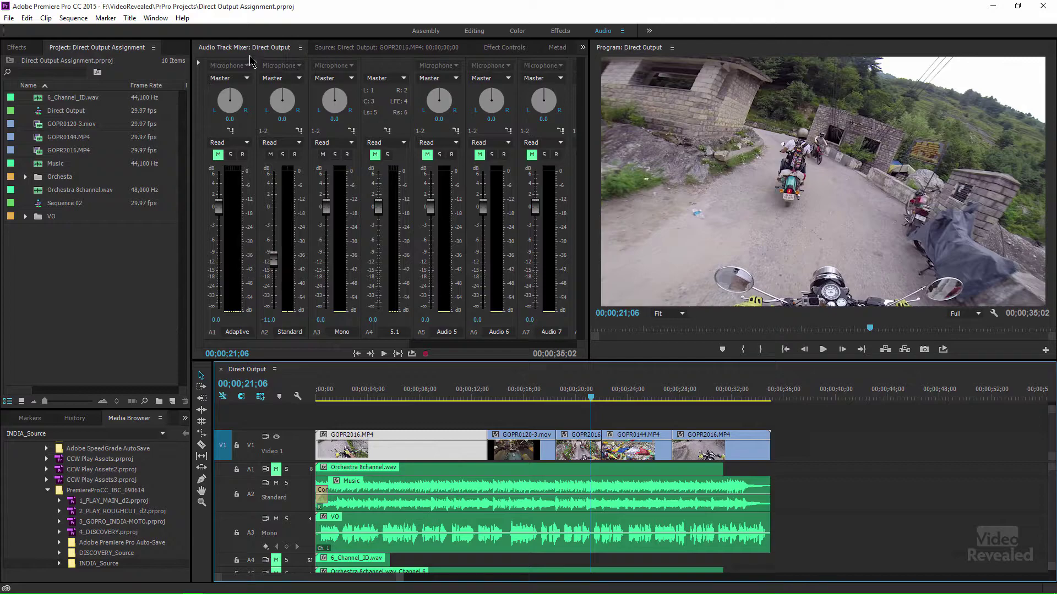
# Play the Direct Output sequence and check the individual track levels and the Master track levels in the Audio Track Mixer
pyautogui.press('space')
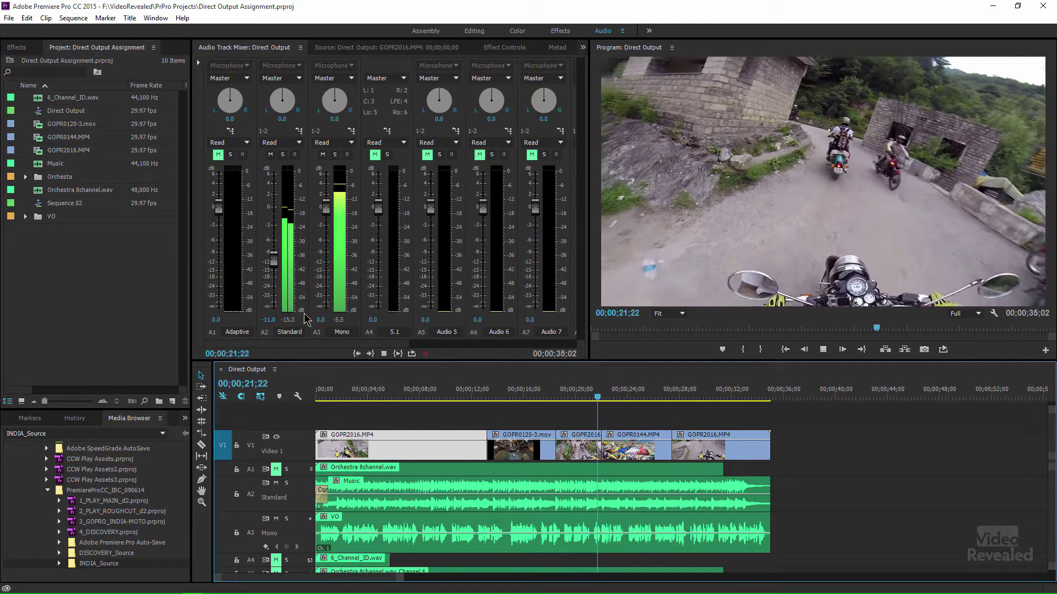
pyautogui.click(384, 353)
pyautogui.moveTo(388, 344); pyautogui.dragTo(528, 344)
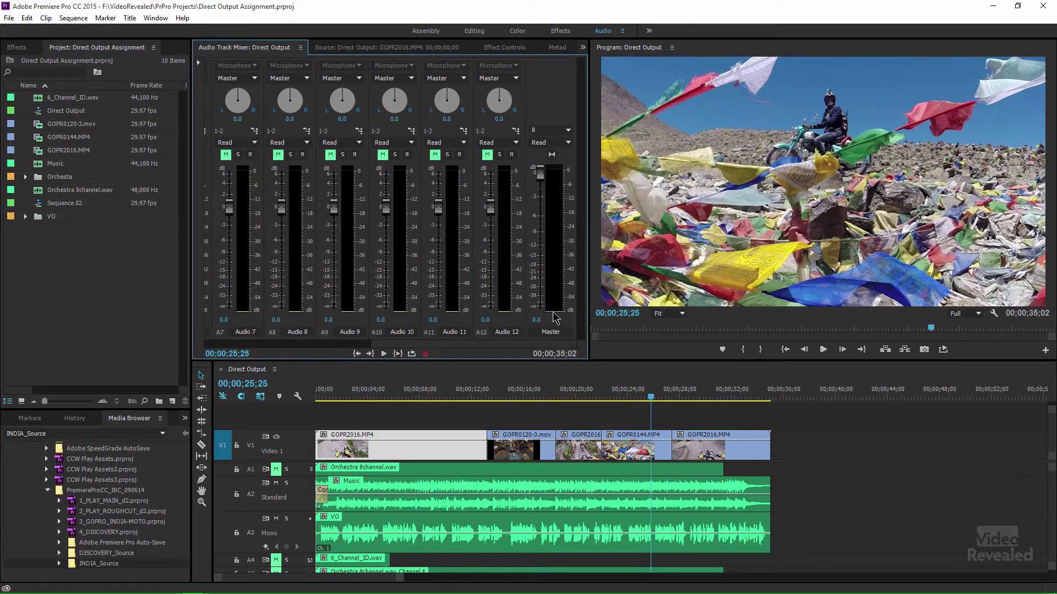
pyautogui.press('space')
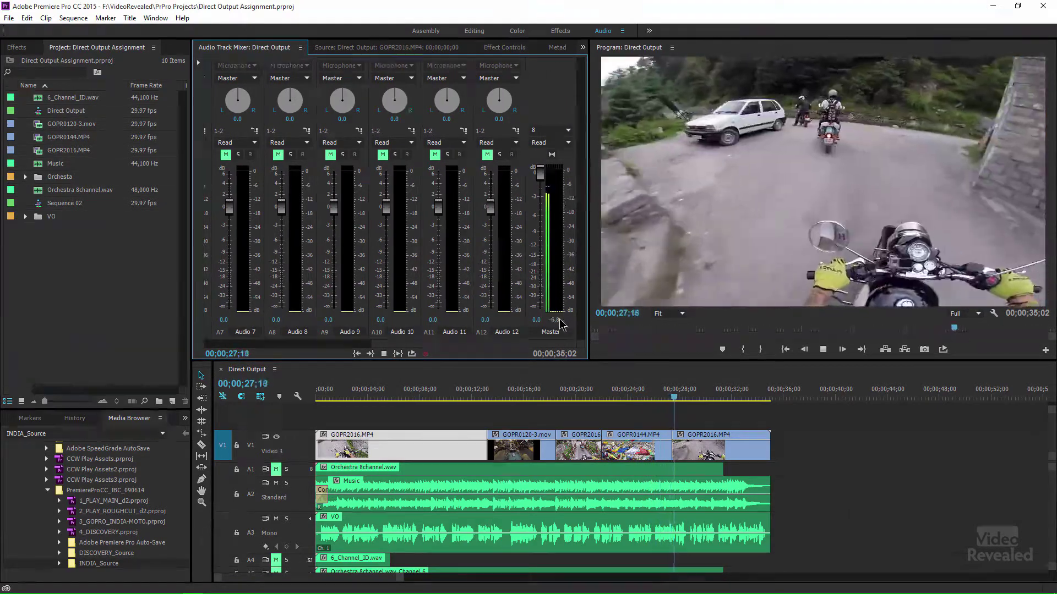
pyautogui.press('space')
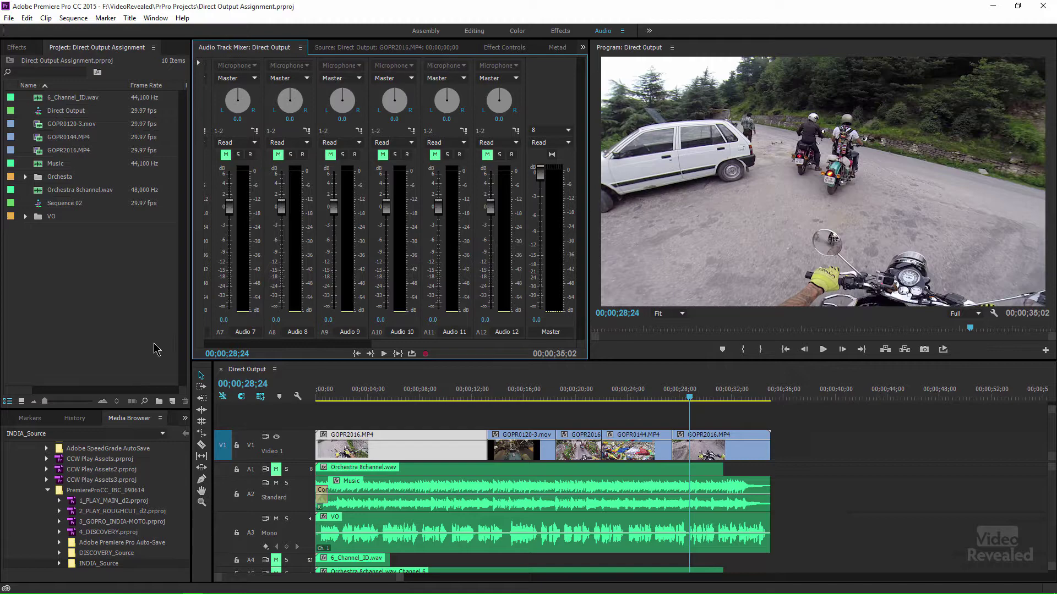
# Start a new sequence and set its audio master to Multichannel with 8 channels
pyautogui.click(173, 401)
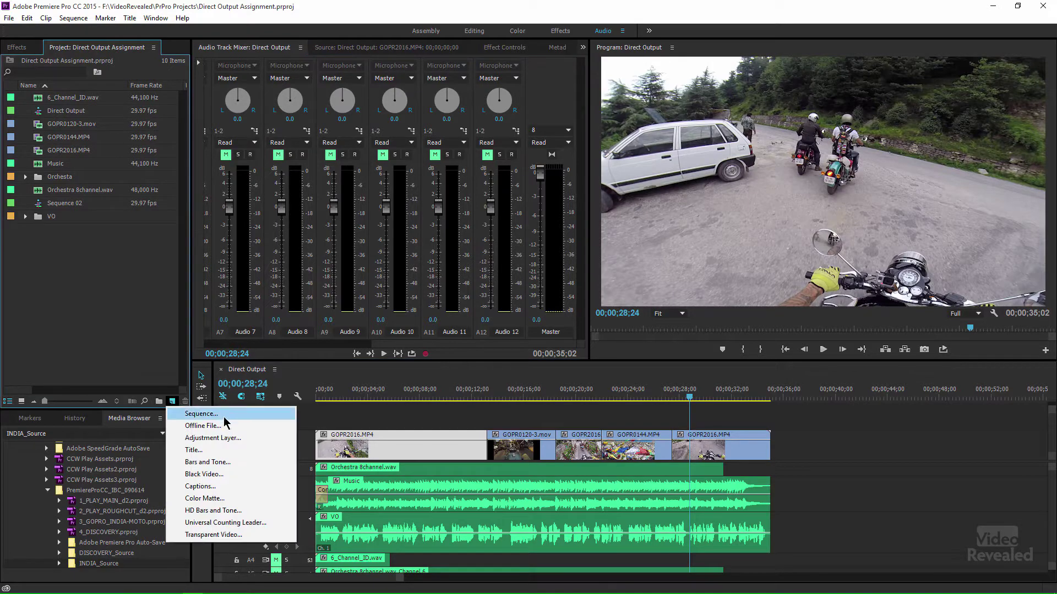
pyautogui.click(223, 414)
pyautogui.click(455, 132)
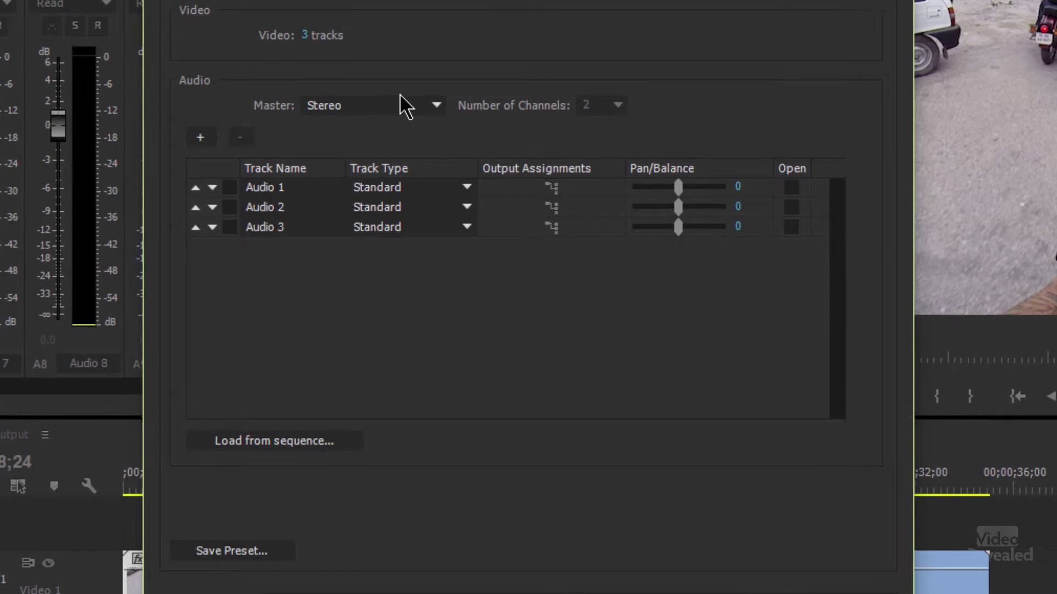
pyautogui.click(460, 193)
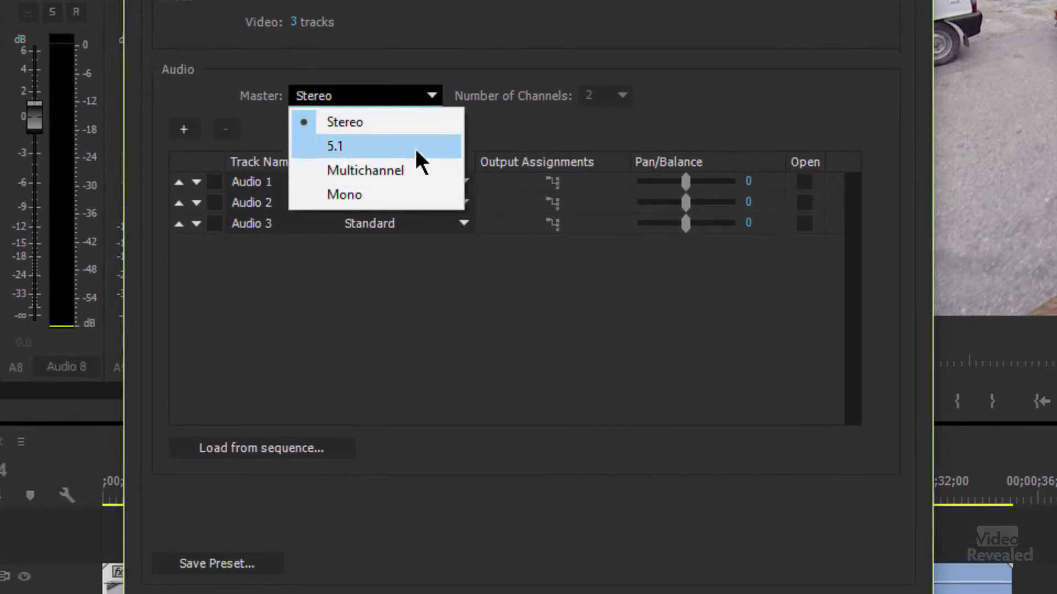
pyautogui.click(399, 168)
pyautogui.click(616, 99)
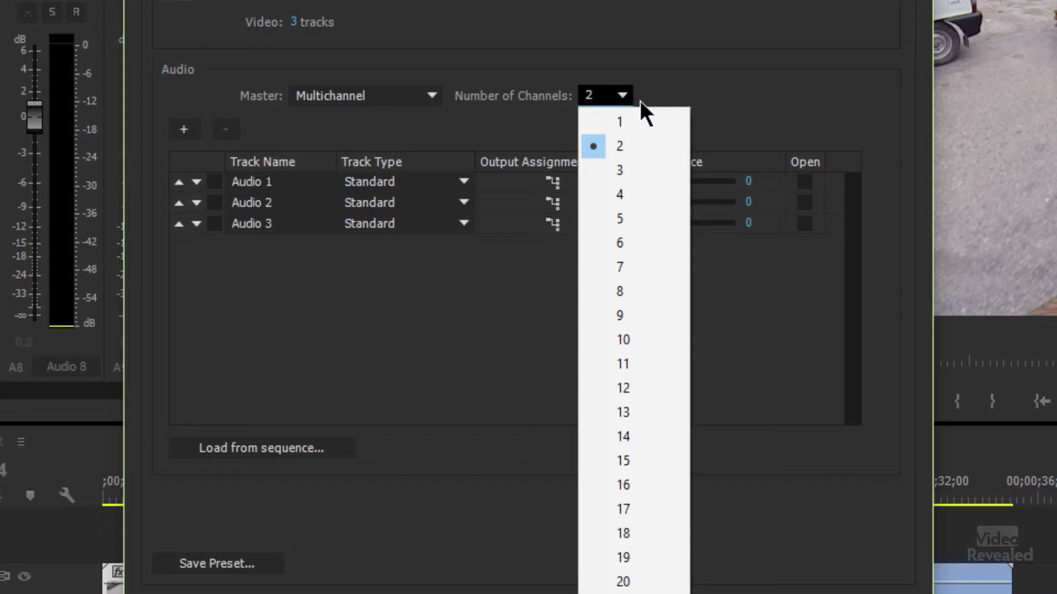
pyautogui.click(657, 293)
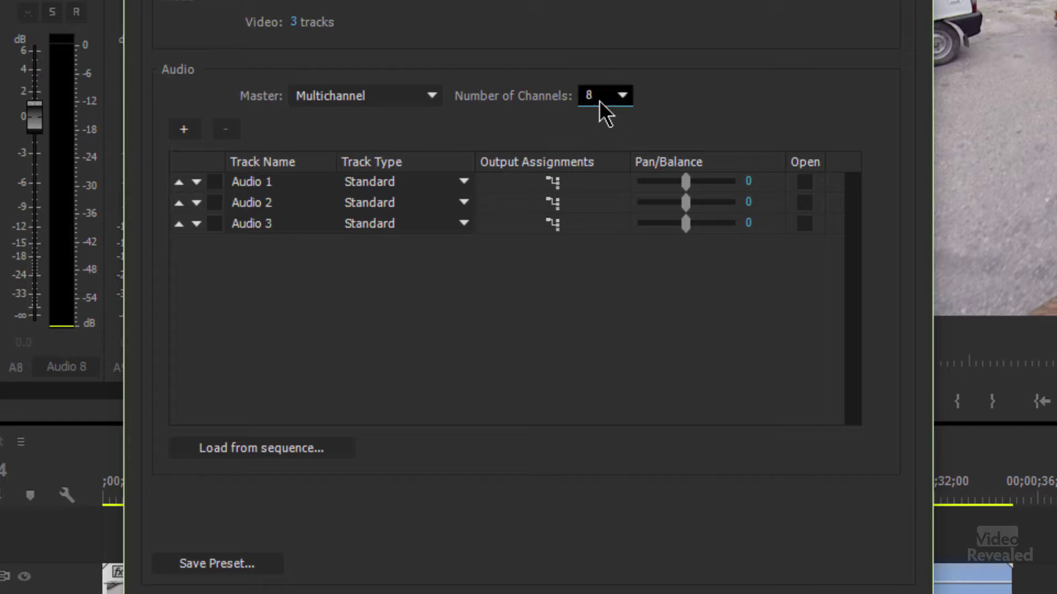
# Try a Stereo master and a 2-channel Multichannel master for the new sequence, and cancel creating it
pyautogui.click(417, 102)
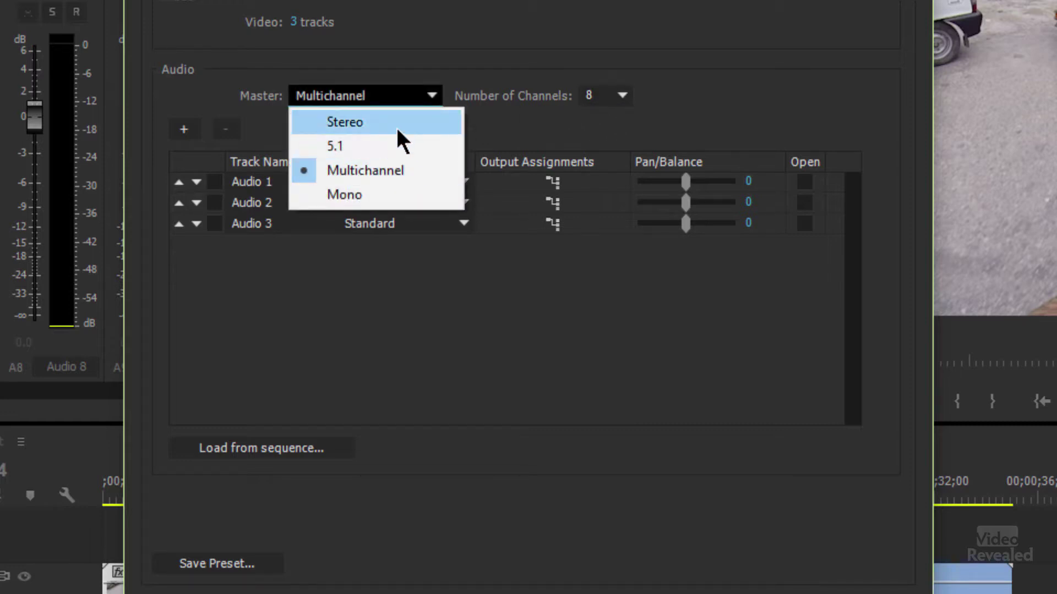
pyautogui.click(398, 130)
pyautogui.click(388, 103)
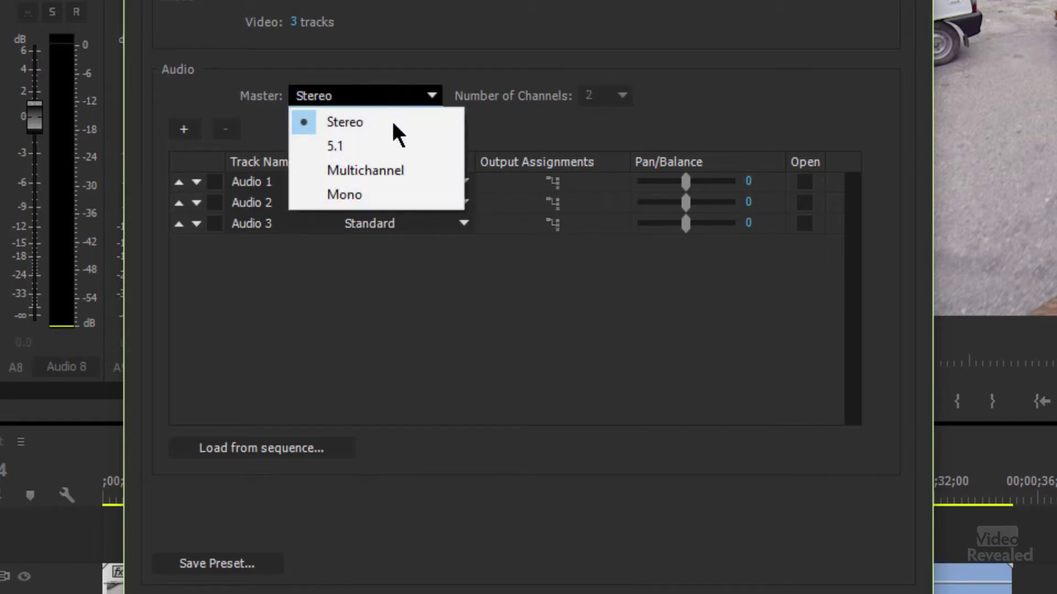
pyautogui.click(406, 170)
pyautogui.click(605, 97)
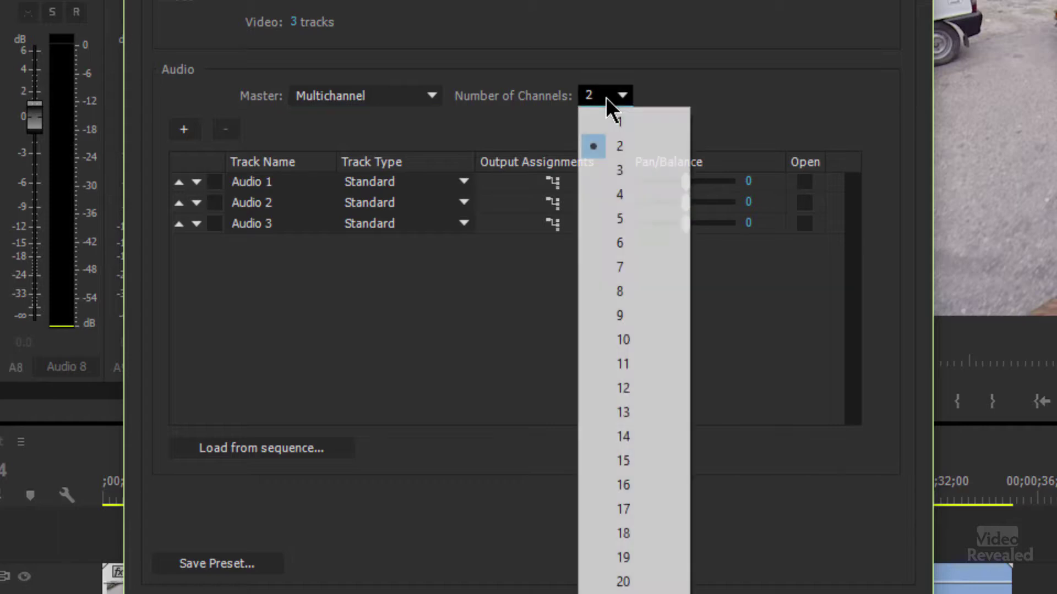
pyautogui.click(632, 143)
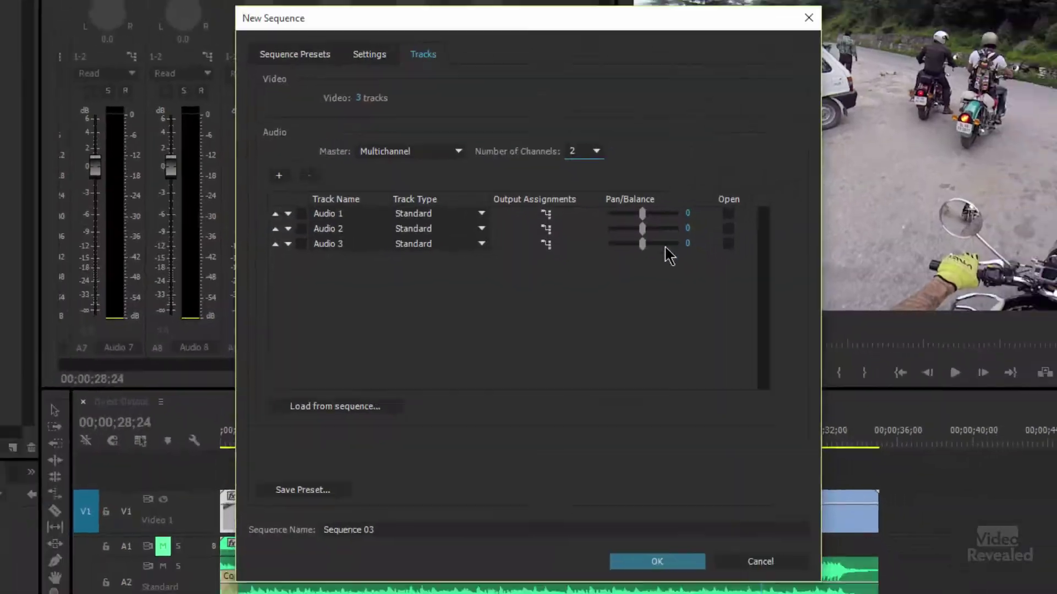
pyautogui.click(760, 562)
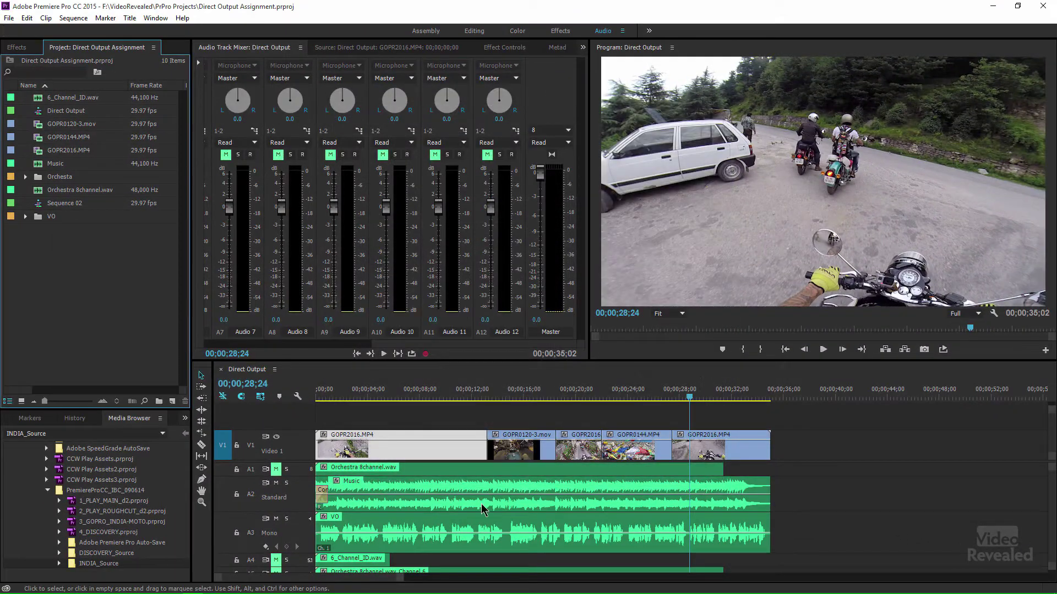
# Route the Standard track A2 to master channels 7-8 only, removing its output to channels 1-2
pyautogui.rightClick(300, 488)
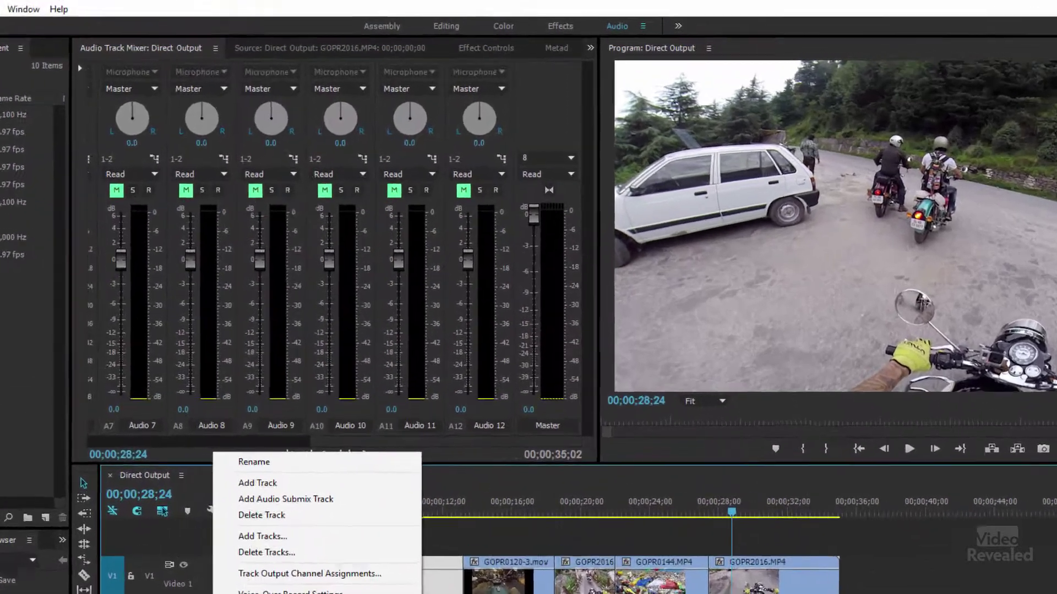
pyautogui.press('Escape')
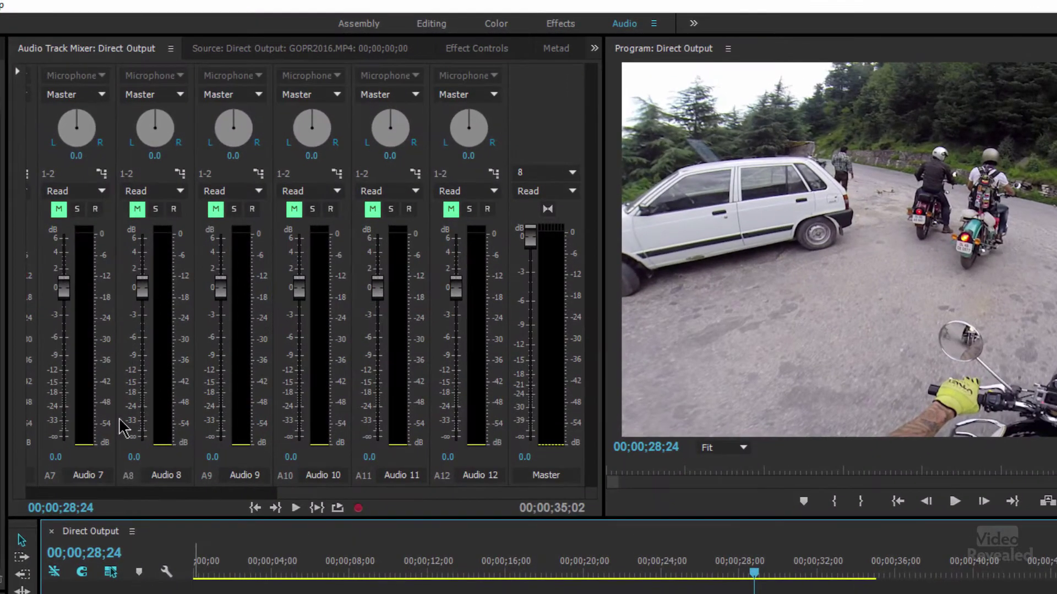
pyautogui.moveTo(297, 492); pyautogui.dragTo(66, 503)
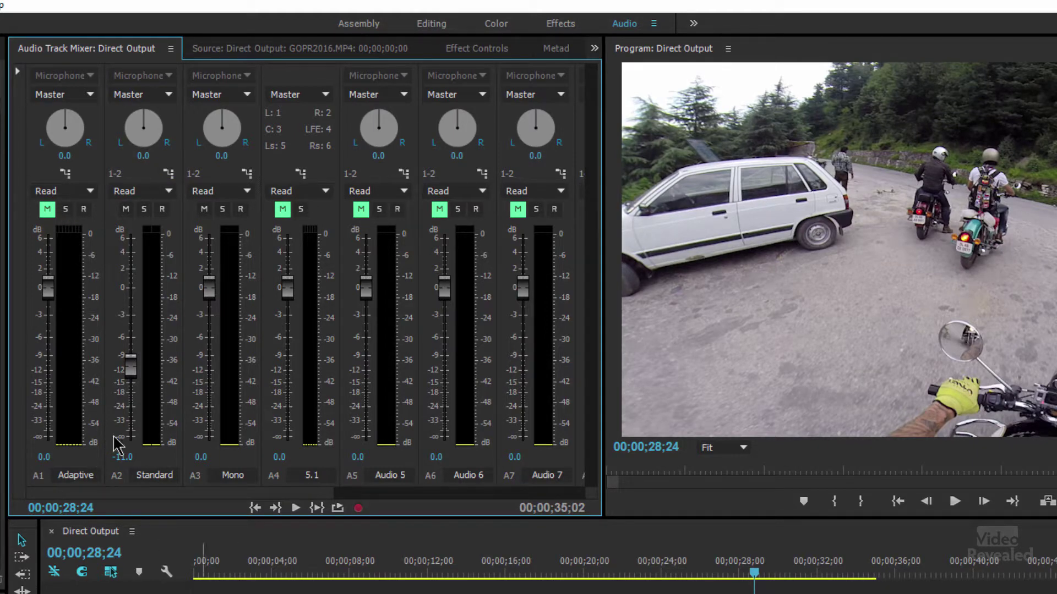
pyautogui.click(169, 175)
pyautogui.moveTo(664, 388); pyautogui.dragTo(357, 188)
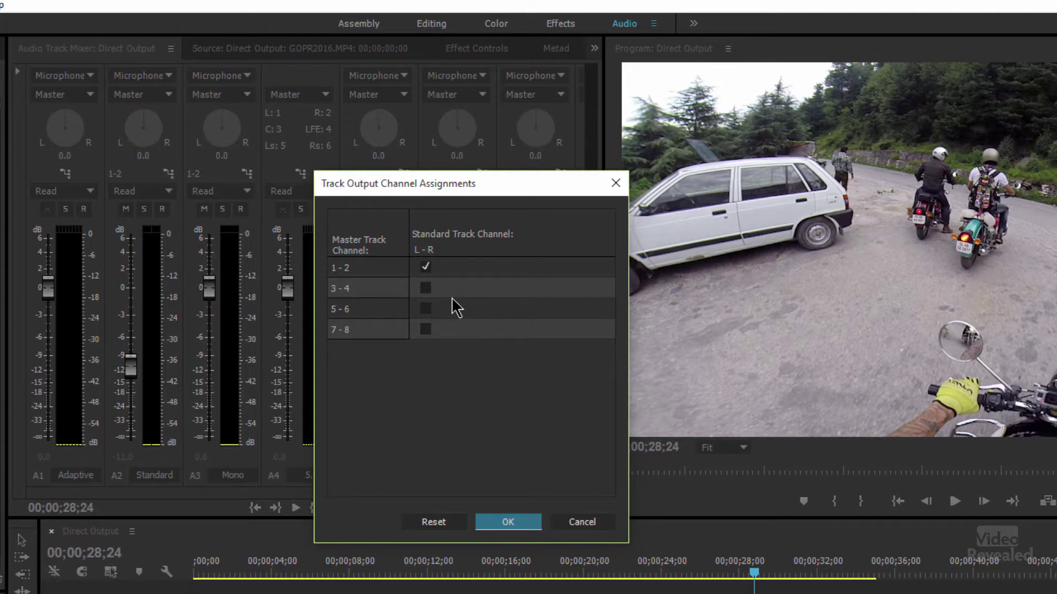
pyautogui.click(427, 266)
pyautogui.click(425, 269)
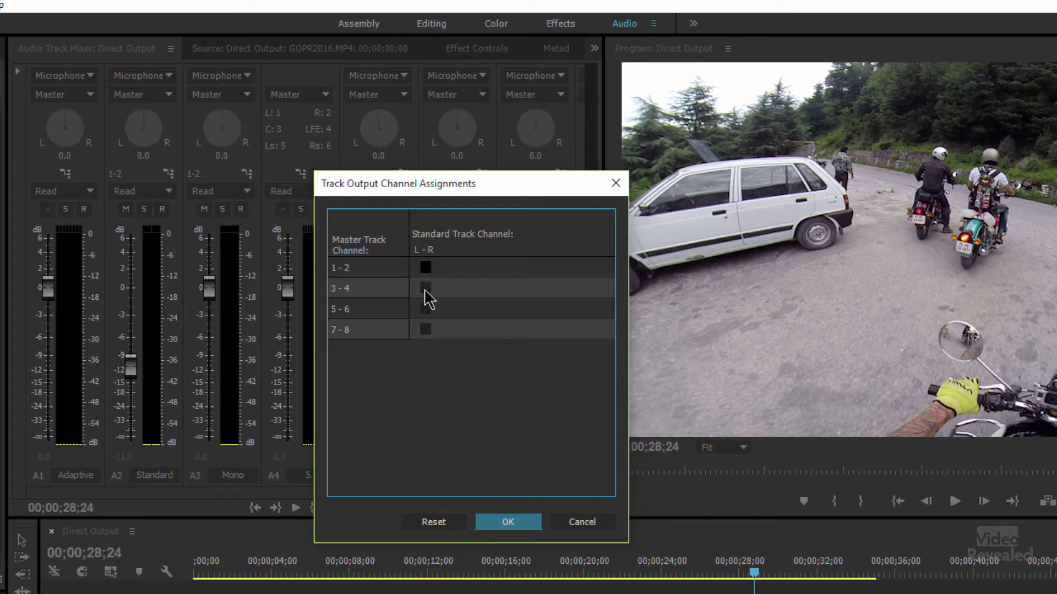
pyautogui.click(508, 521)
# Play the sequence, including from 00;00;12;14, to check the channel levels on the Master track
pyautogui.moveTo(254, 494); pyautogui.dragTo(554, 503)
pyautogui.press('space')
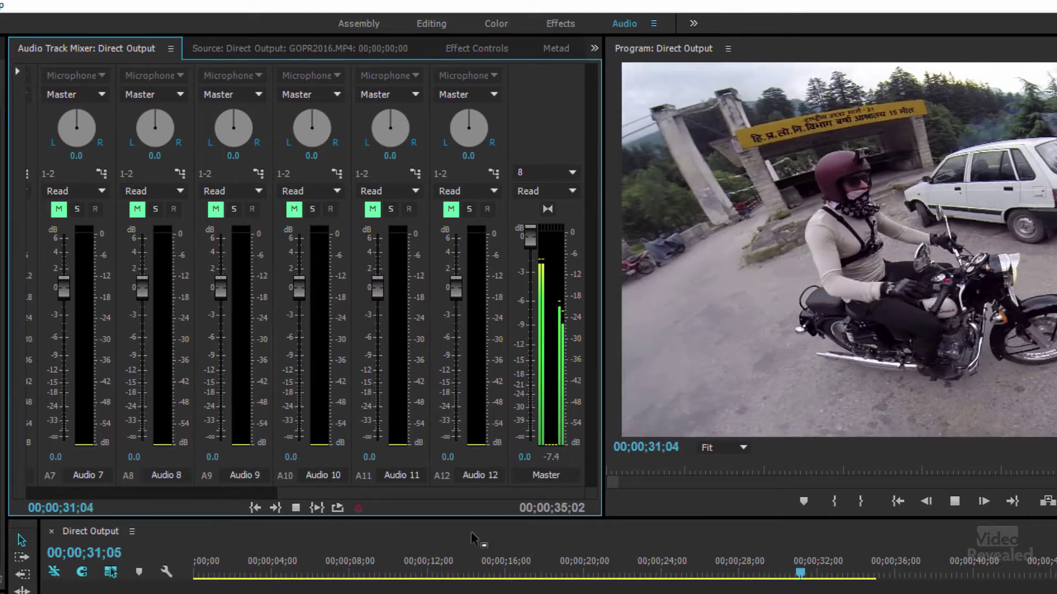
pyautogui.click(438, 573)
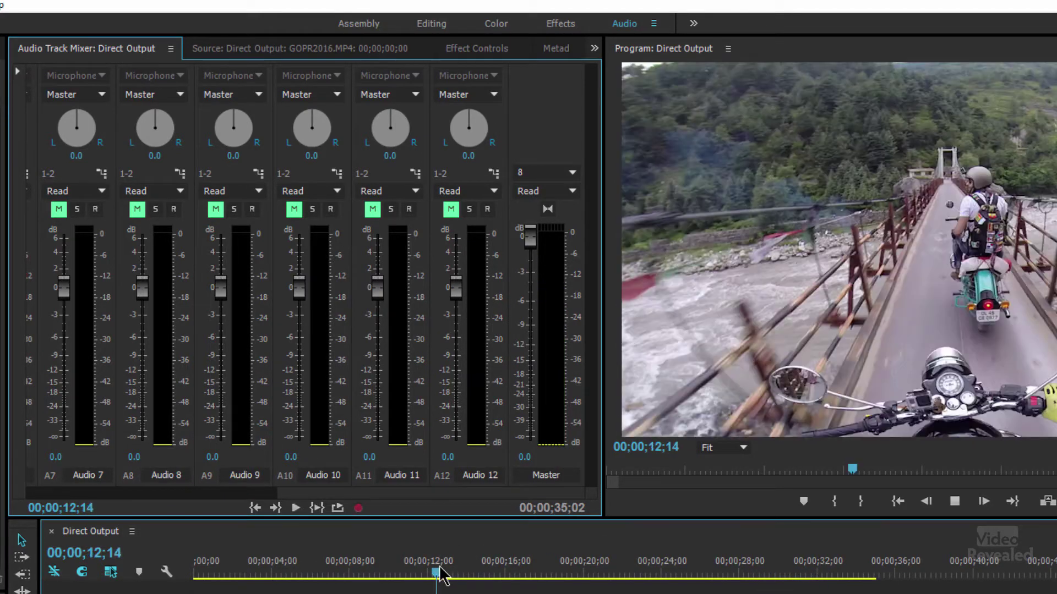
pyautogui.press('space')
pyautogui.press('space')
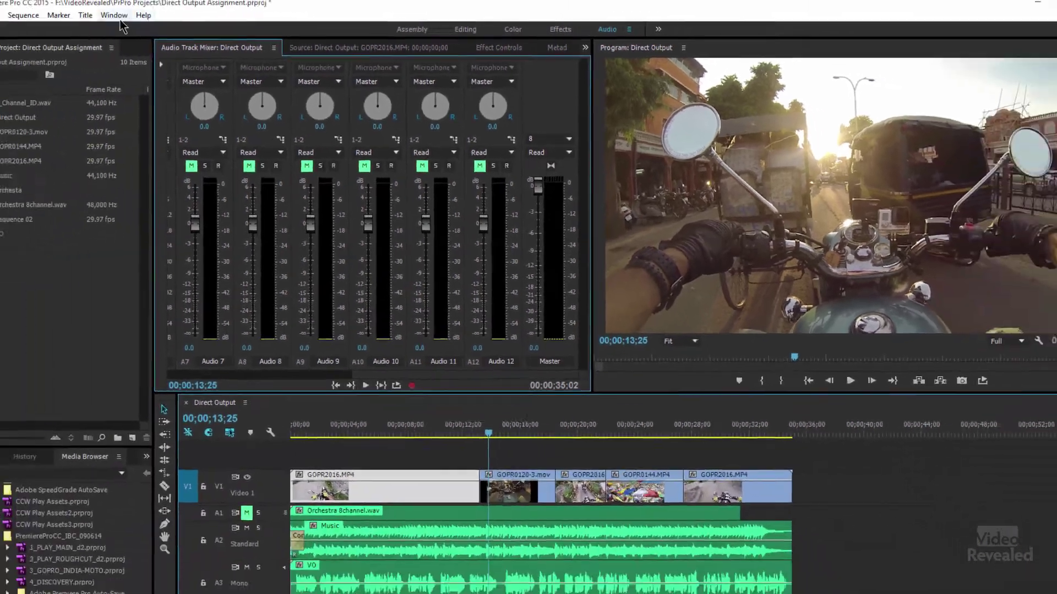
# Show the Audio Meters and widen them so each master channel has a broad level bar
pyautogui.click(156, 18)
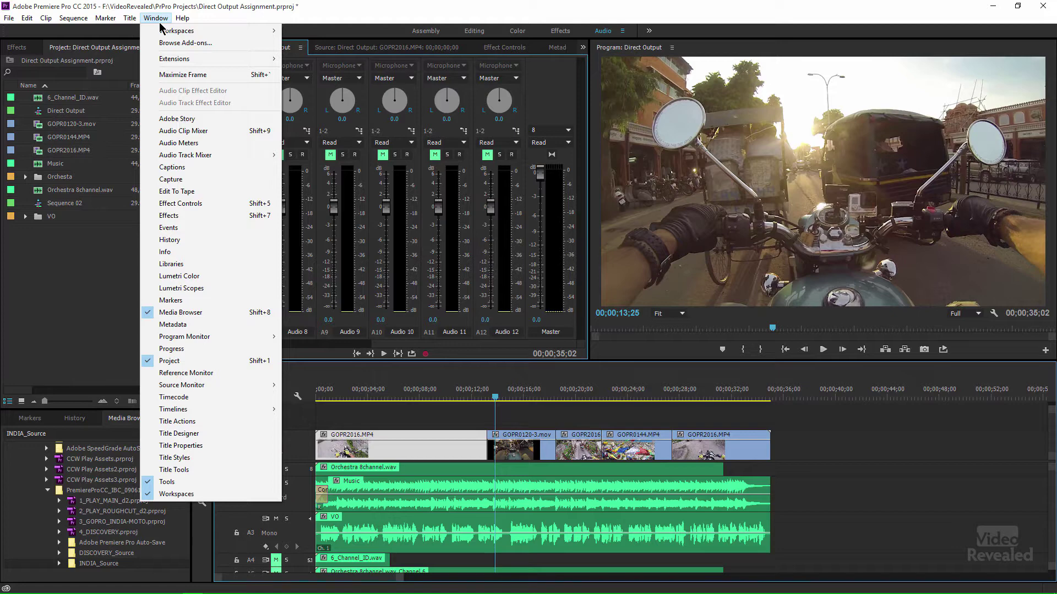
pyautogui.click(192, 145)
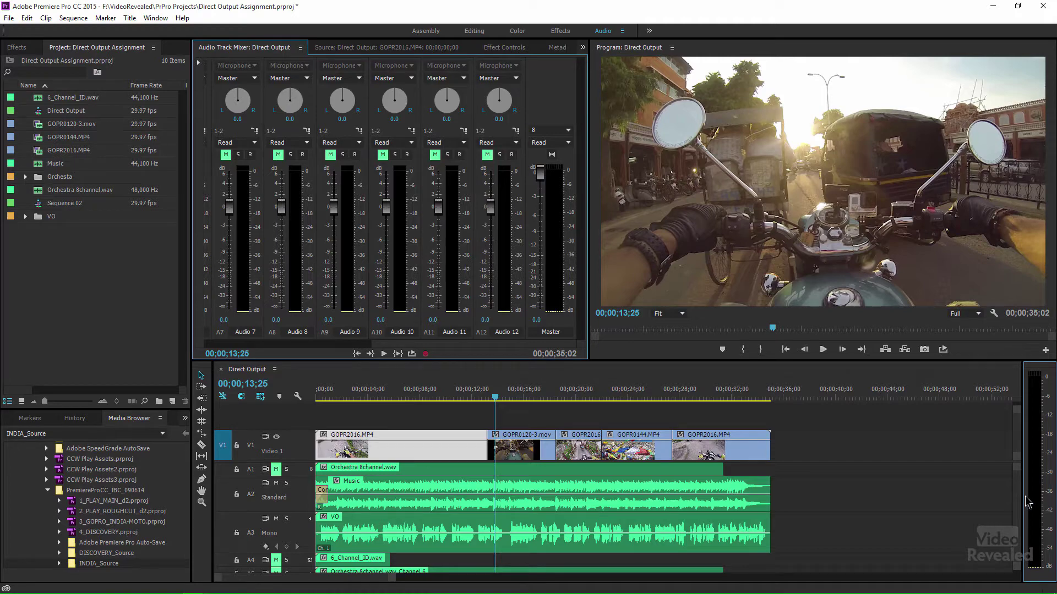
pyautogui.moveTo(1025, 501); pyautogui.dragTo(879, 501)
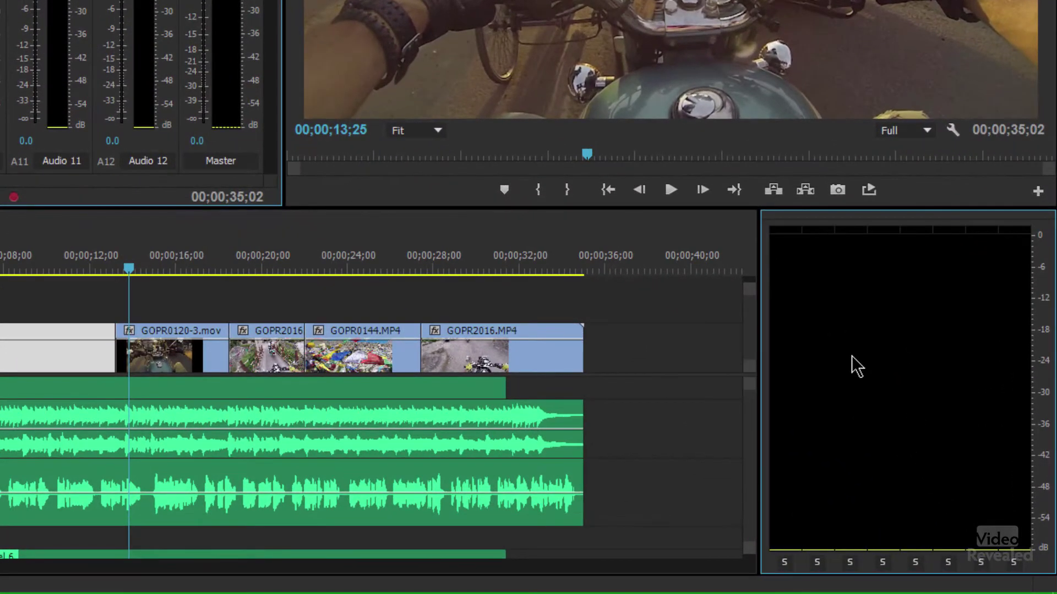
# Try monitoring stereo pairs in the audio meters and return to monitoring mono channels
pyautogui.rightClick(903, 415)
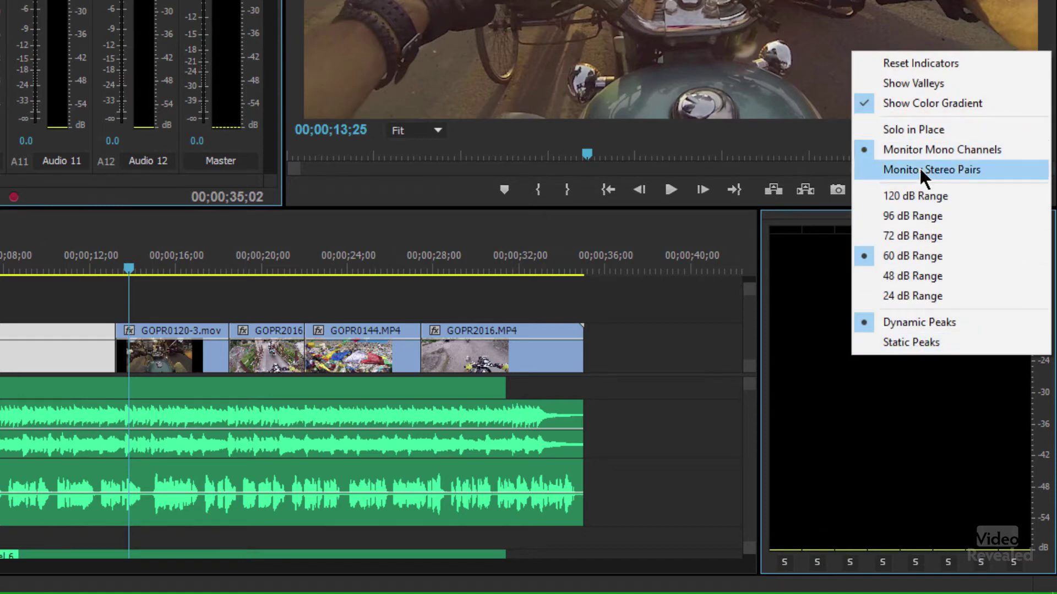
pyautogui.click(942, 169)
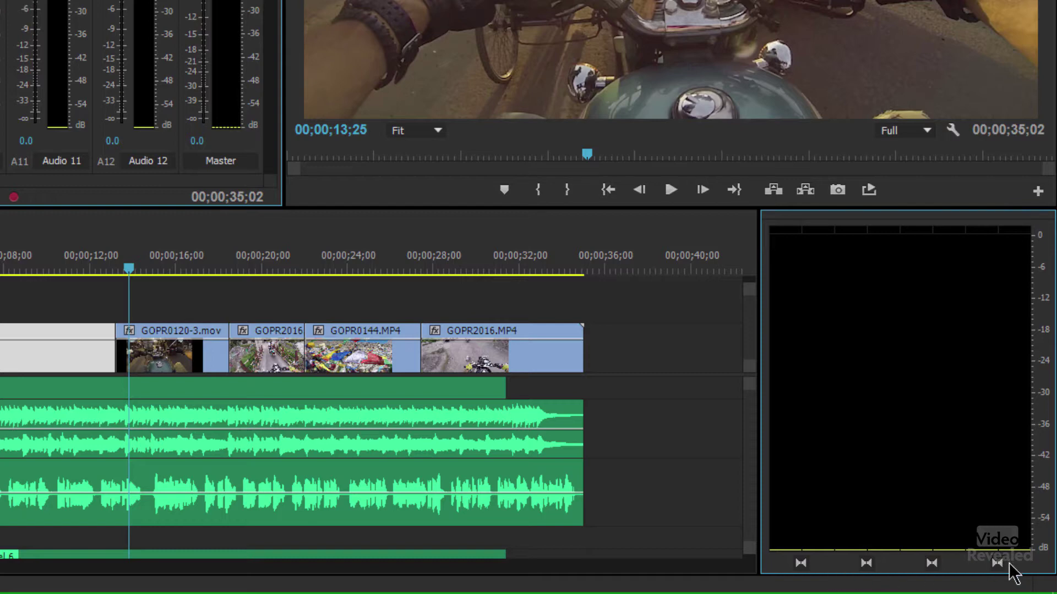
pyautogui.rightClick(870, 345)
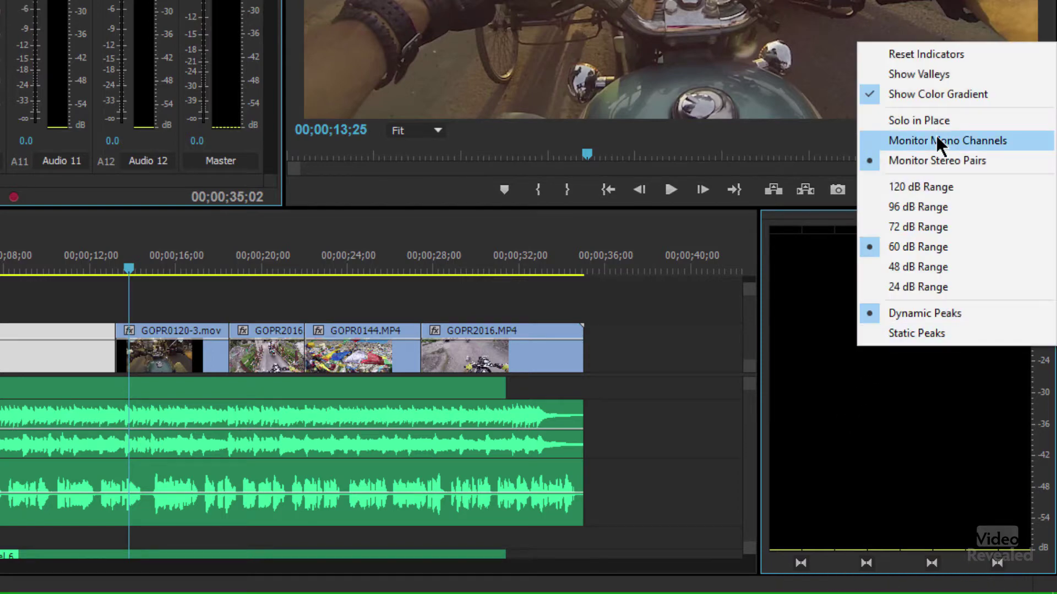
pyautogui.click(937, 141)
# Play the sequence from 00;00;13;25 to check the individual channel levels in the audio meters
pyautogui.press('space')
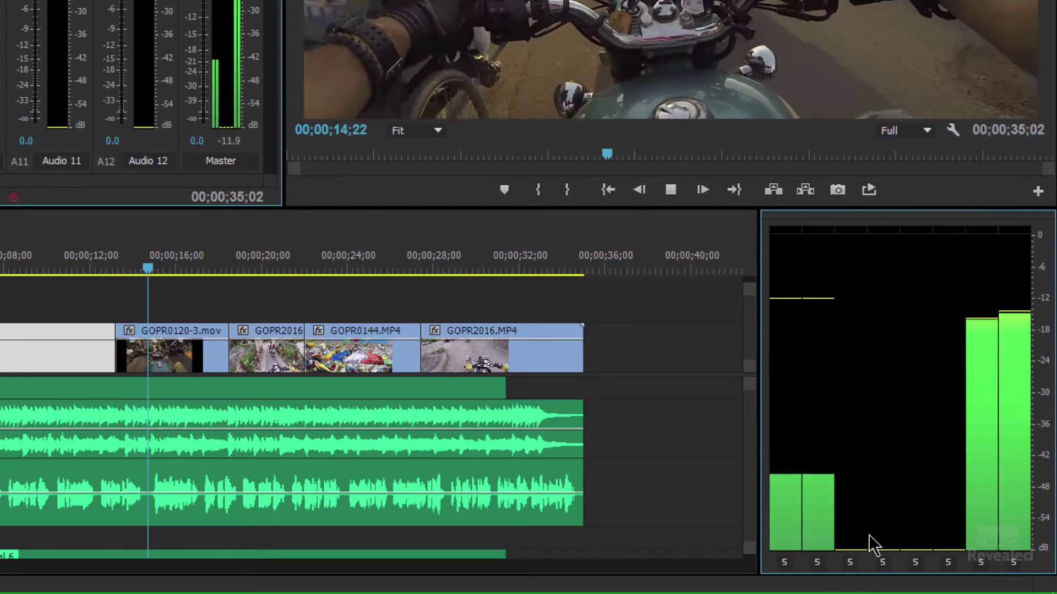
pyautogui.press('space')
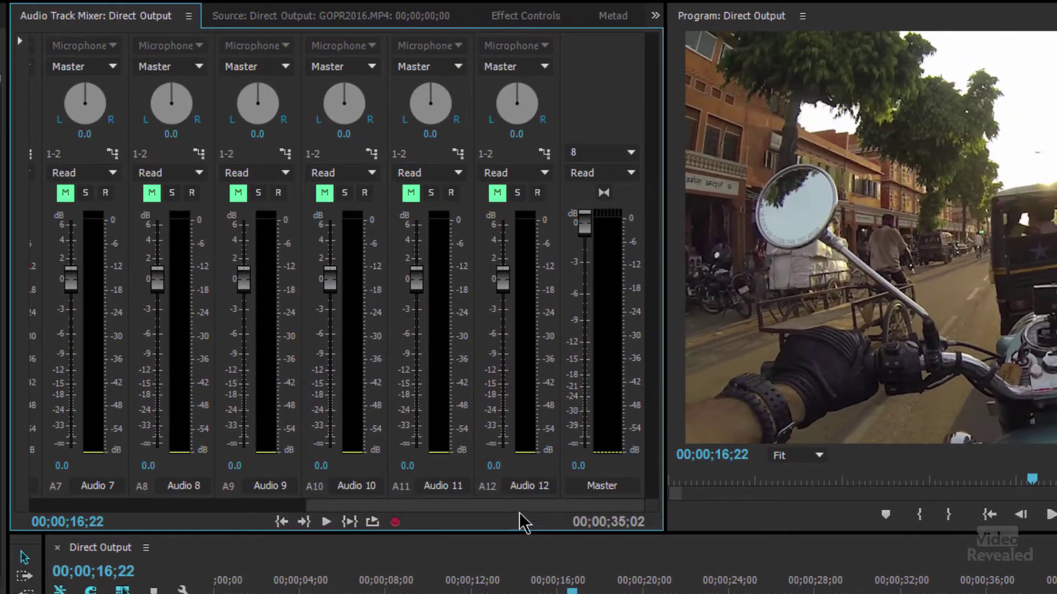
# Keep the Mono track on master channels 1-2, pan it to -100, and play the sequence to check the meters
pyautogui.moveTo(487, 506); pyautogui.dragTo(141, 507)
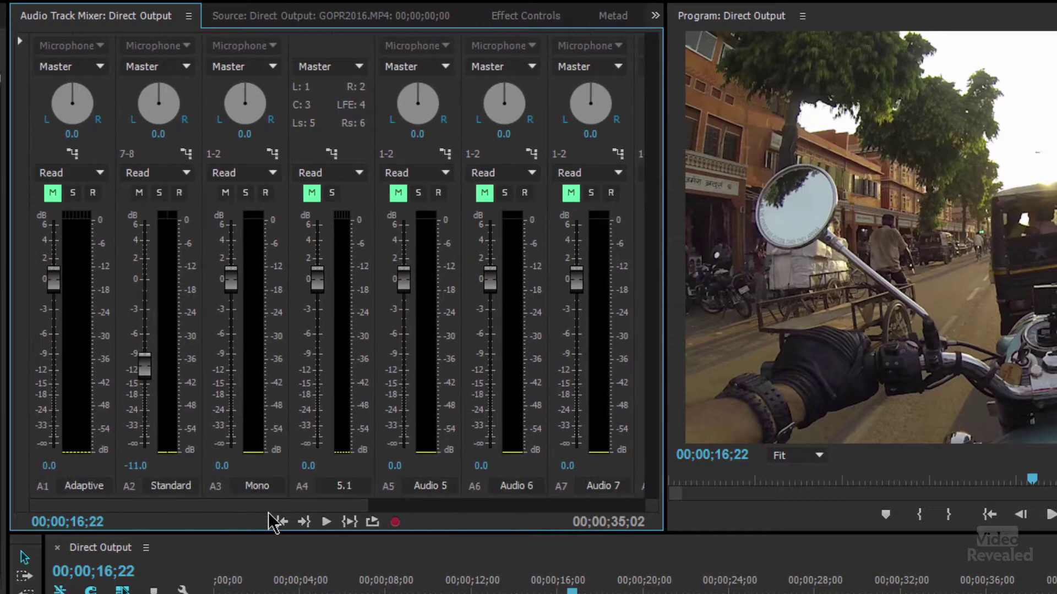
pyautogui.click(274, 153)
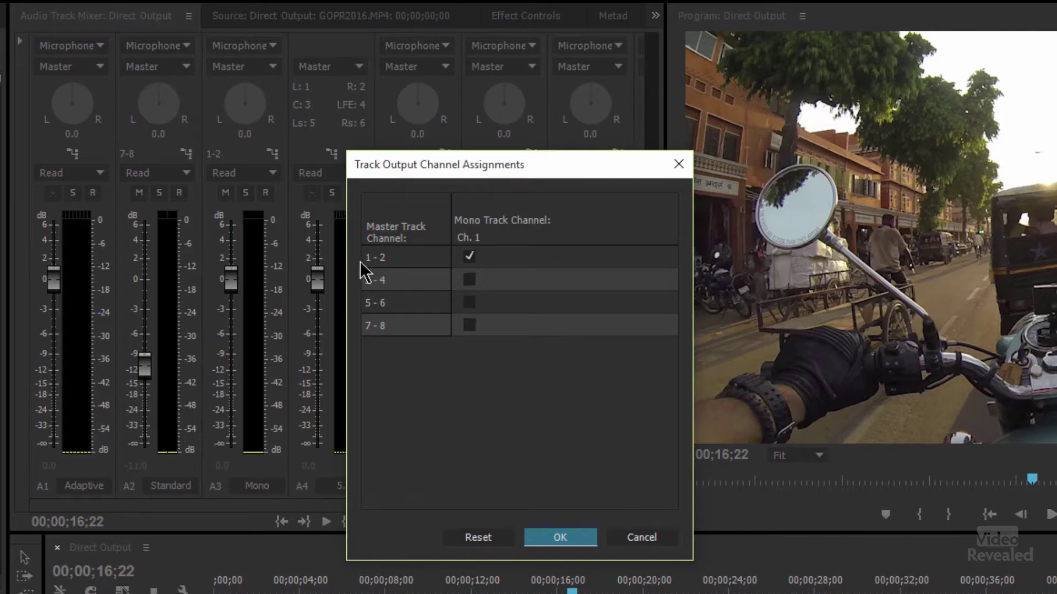
pyautogui.click(563, 539)
pyautogui.moveTo(245, 103); pyautogui.dragTo(227, 107)
pyautogui.press('space')
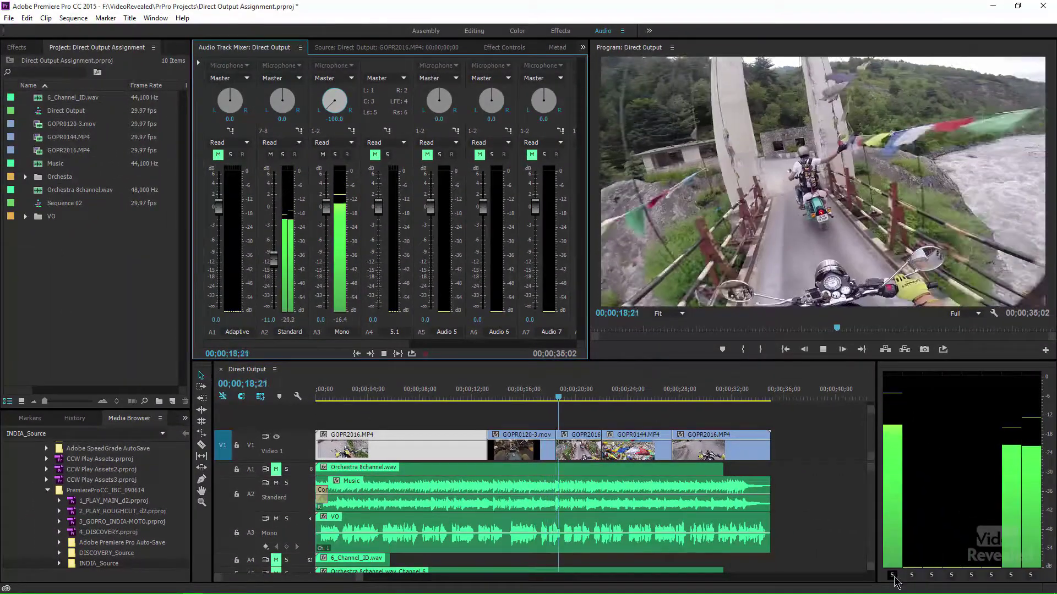
pyautogui.press('space')
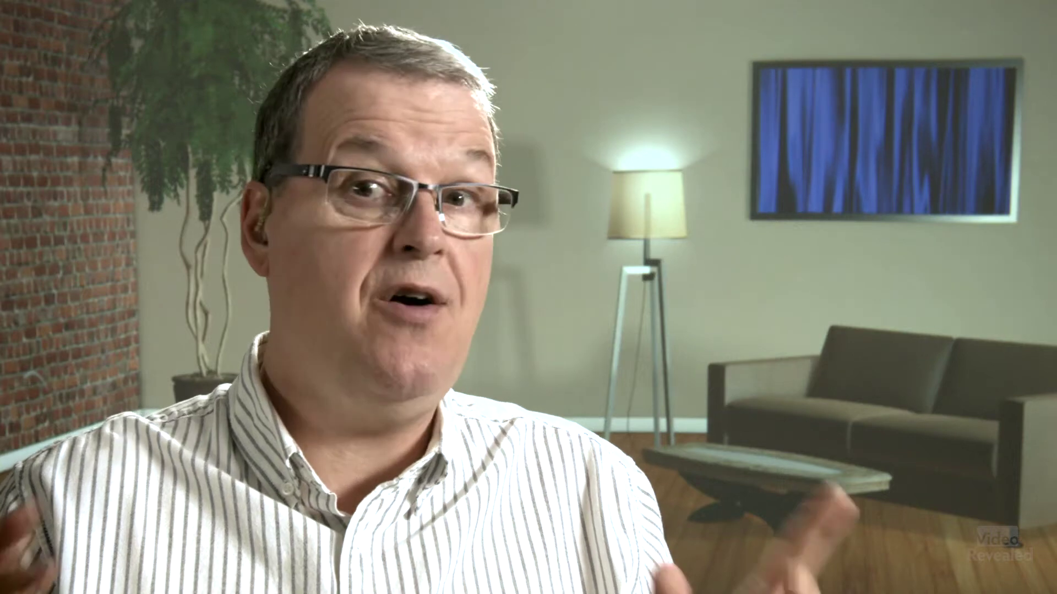
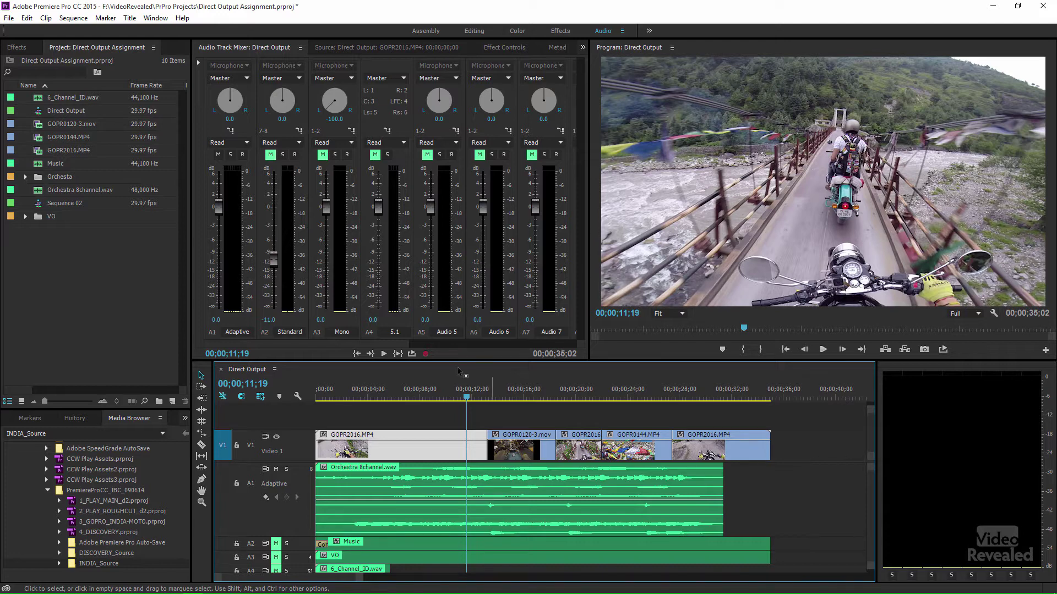
# Review the output channel assignments of the Standard and Adaptive tracks without changing them
pyautogui.click(298, 132)
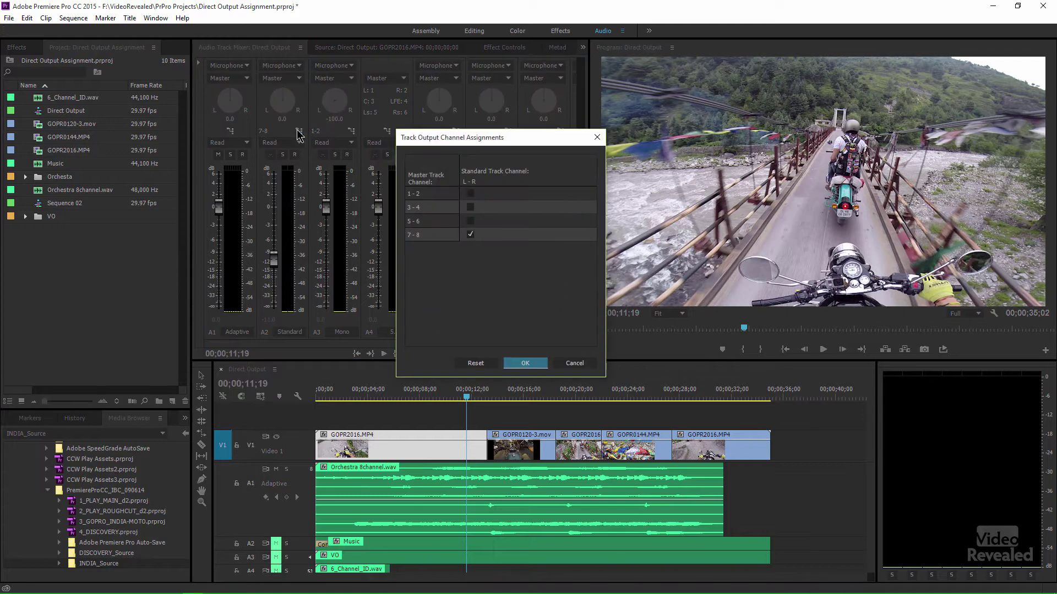
pyautogui.click(575, 365)
pyautogui.click(231, 132)
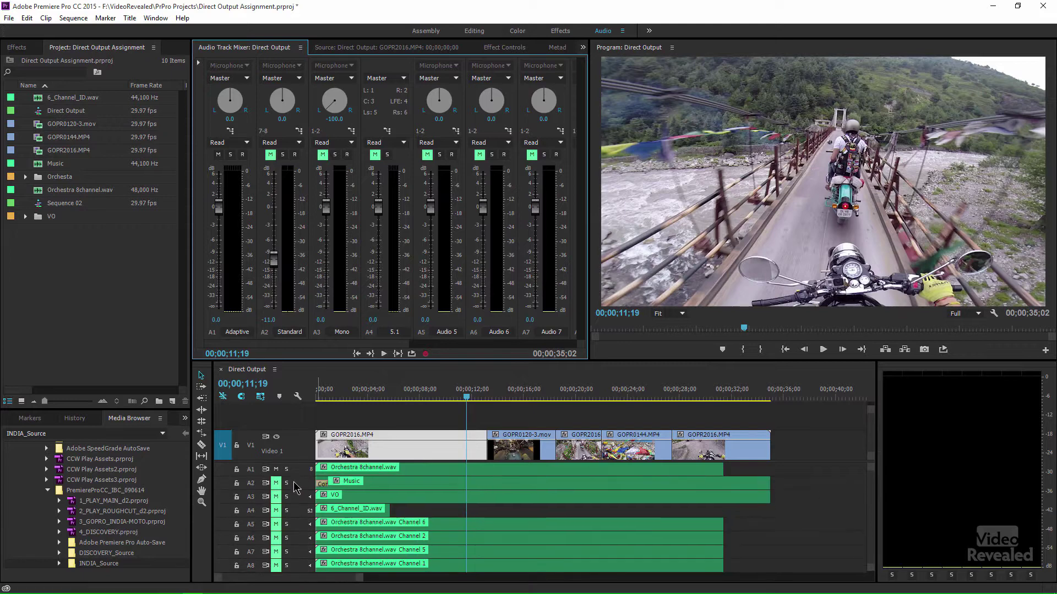
# Unmute audio tracks A5 to A12 in the timeline and leave A1 to A4 muted
pyautogui.press('`')
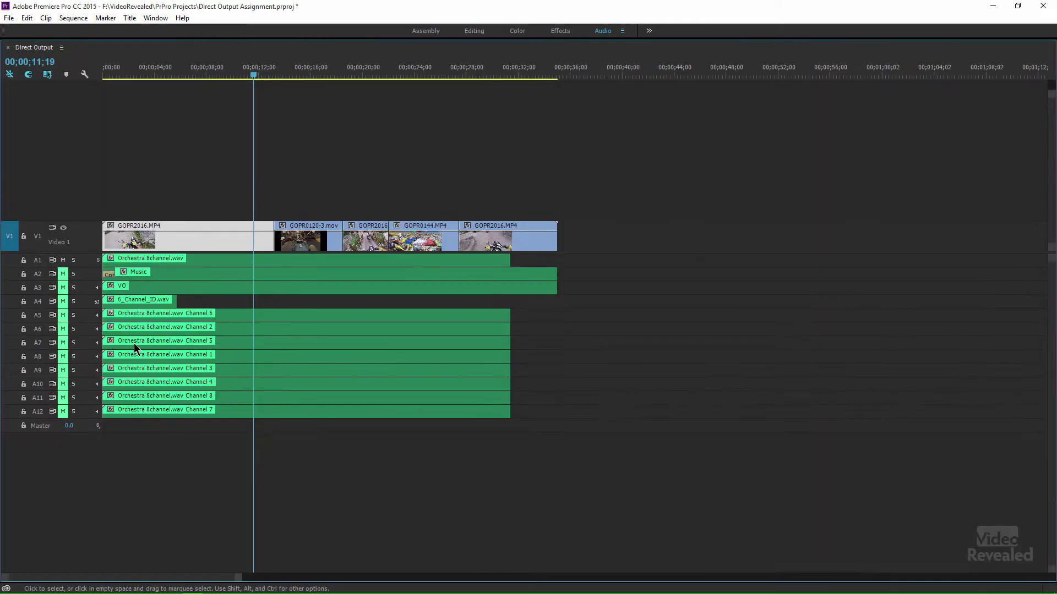
pyautogui.keyDown('shift'); pyautogui.click(64, 302); pyautogui.keyUp('shift')
pyautogui.keyDown('shift'); pyautogui.click(63, 301); pyautogui.keyUp('shift')
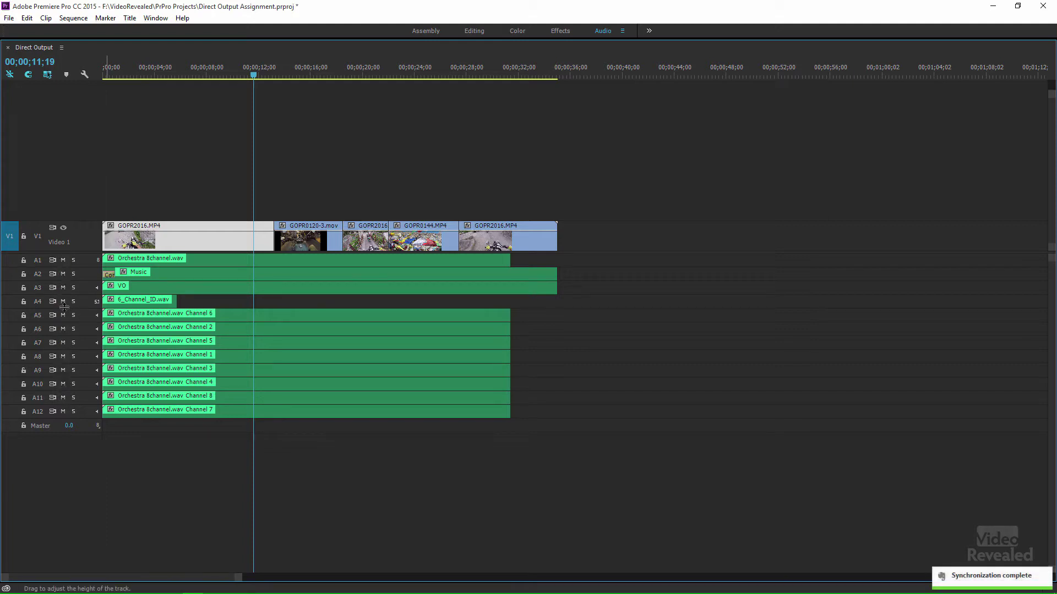
pyautogui.click(63, 260)
# Play the sequence to check how the unmuted mono tracks from Audio 5 onward reach the master meters
pyautogui.press('space')
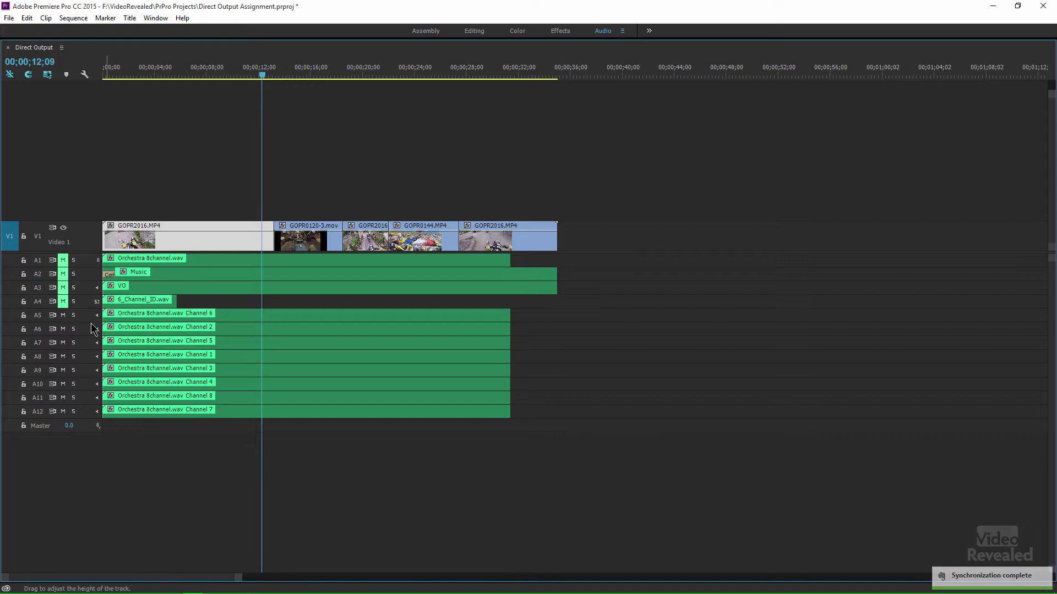
pyautogui.press('`')
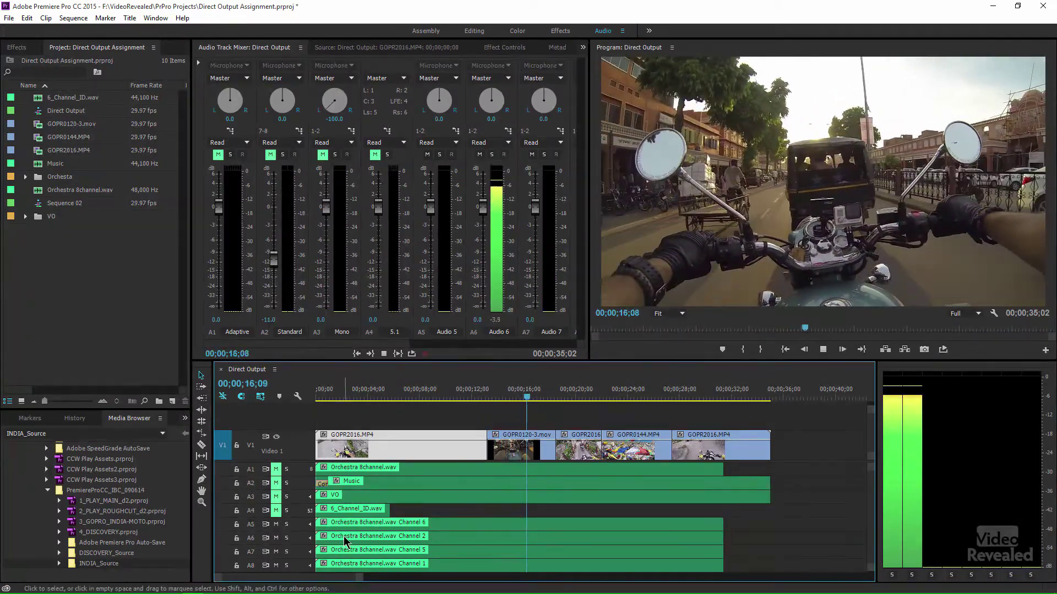
pyautogui.press('space')
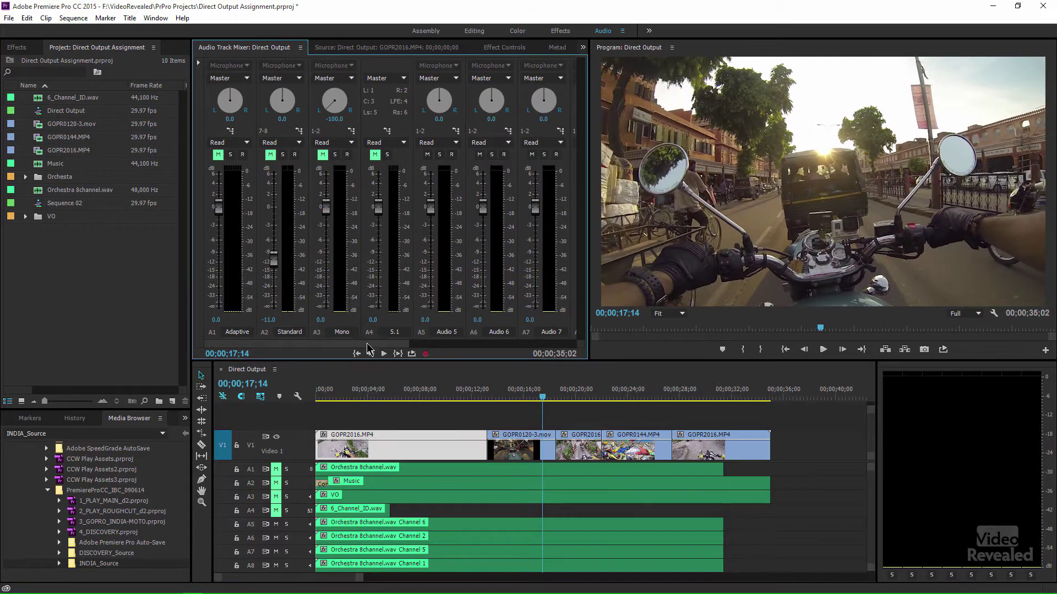
pyautogui.hscroll(1, 390, 345)
pyautogui.hscroll(3, 391, 345)
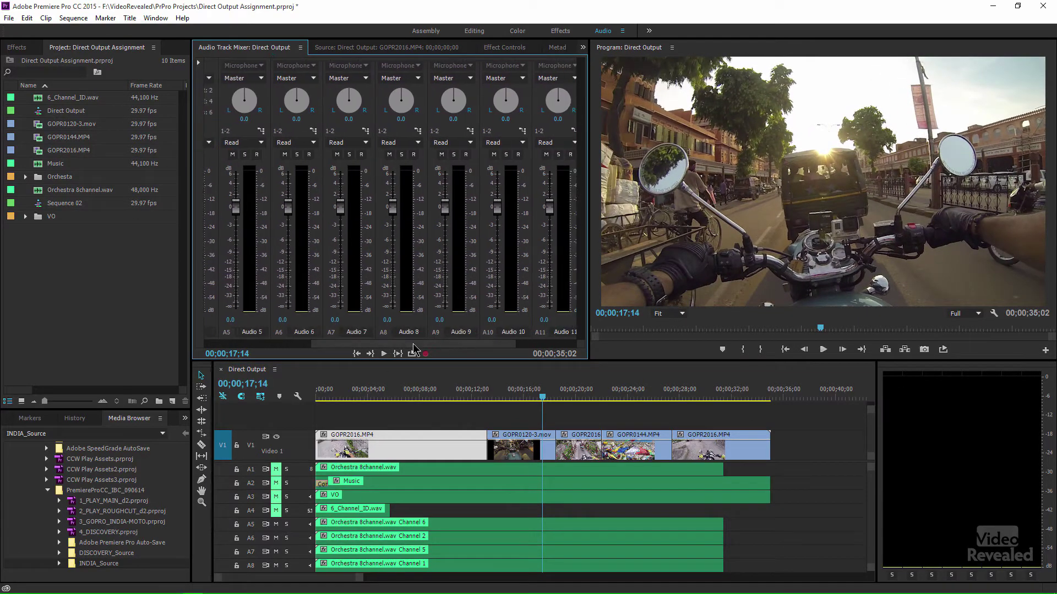
pyautogui.press('space')
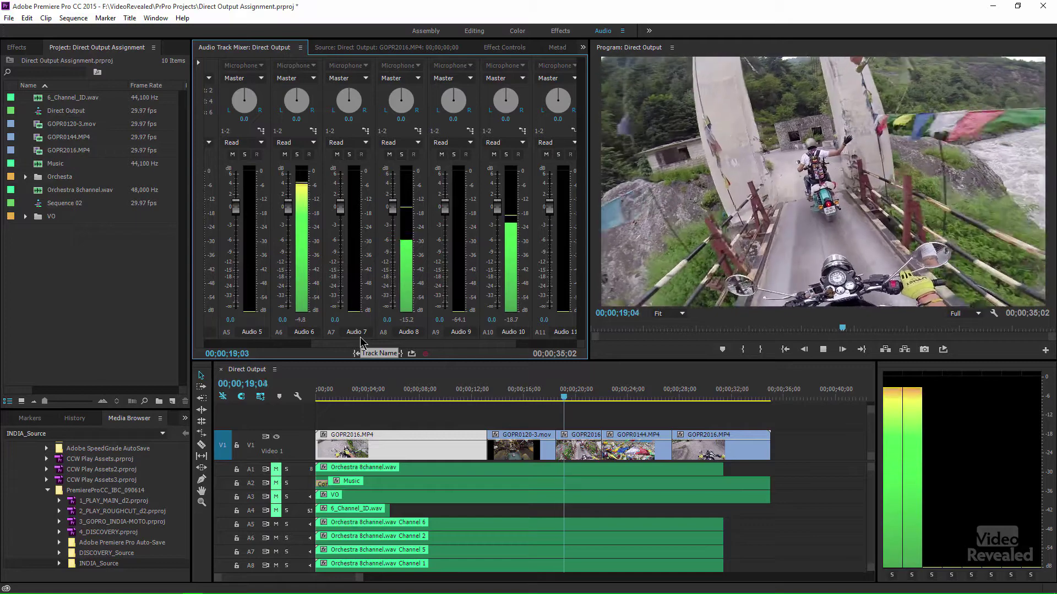
pyautogui.press('space')
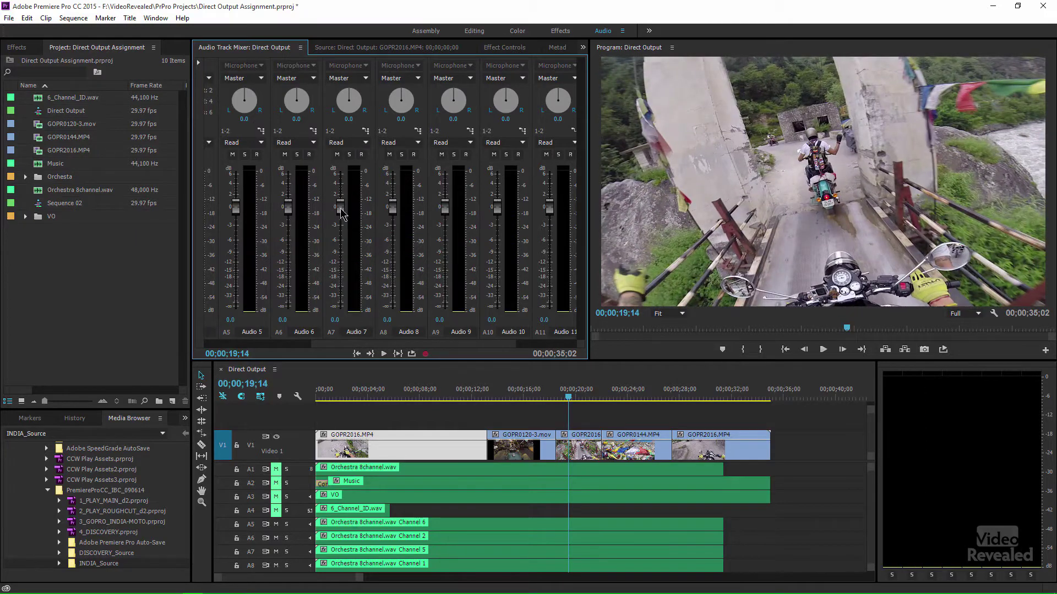
# Keep Audio 5 and Audio 6 on master channels 1-2, panning Audio 5 to -100 and Audio 6 to 100
pyautogui.hscroll(1, 379, 348)
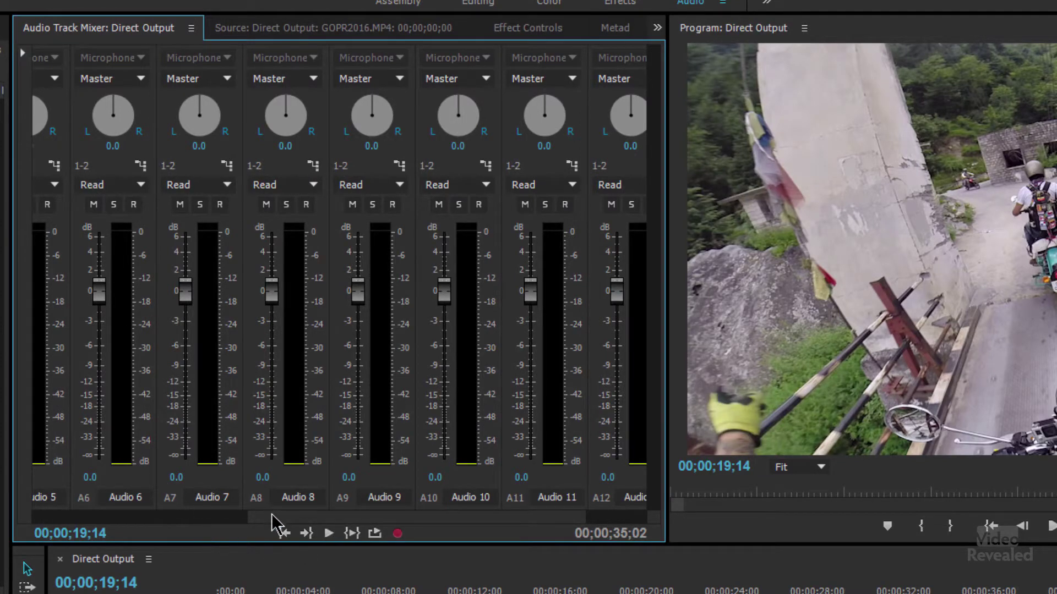
pyautogui.hscroll(-1, 278, 524)
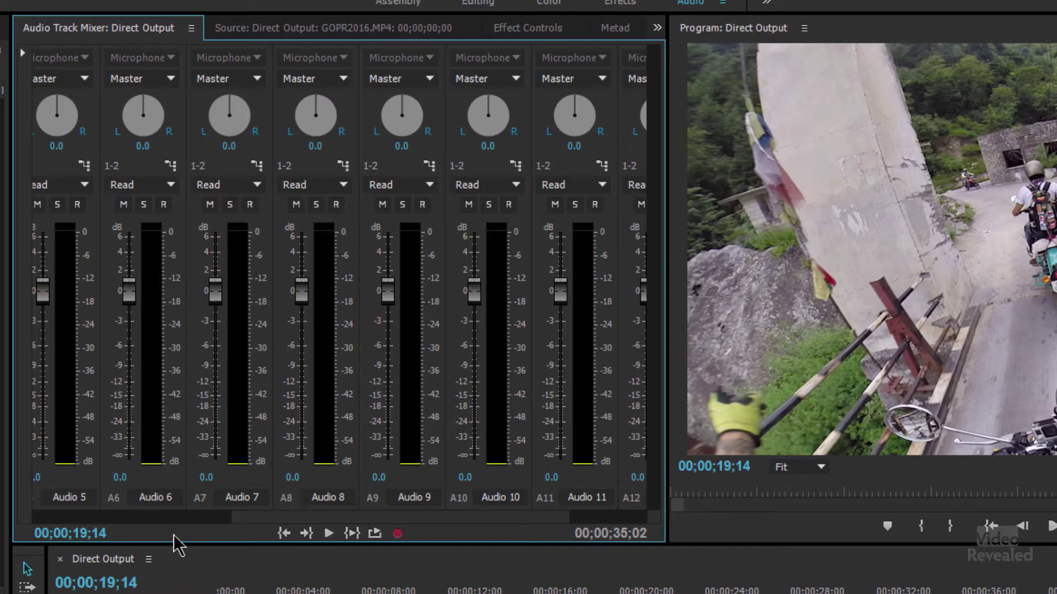
pyautogui.click(85, 167)
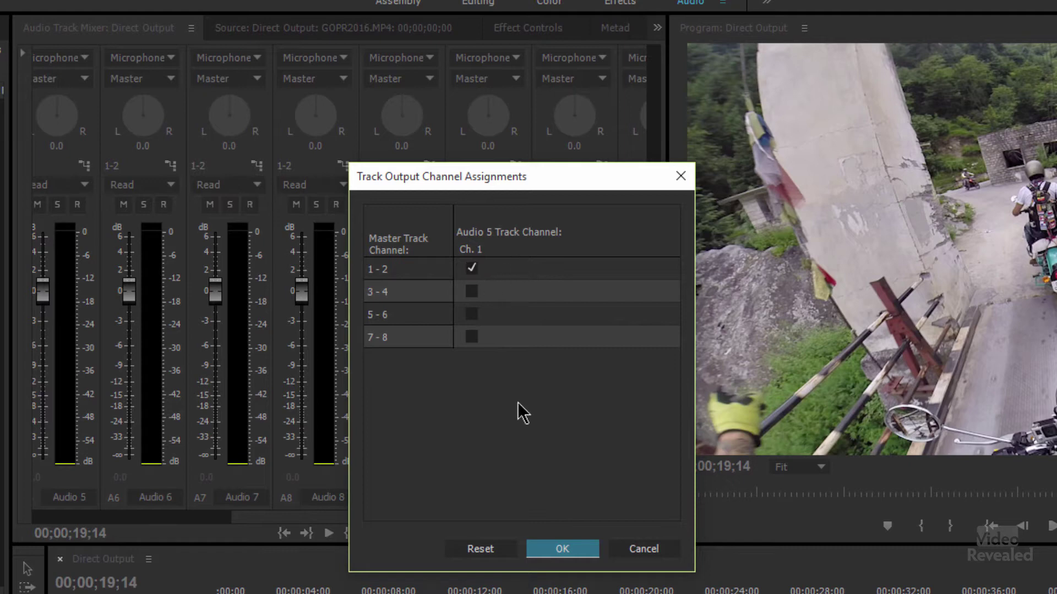
pyautogui.click(566, 551)
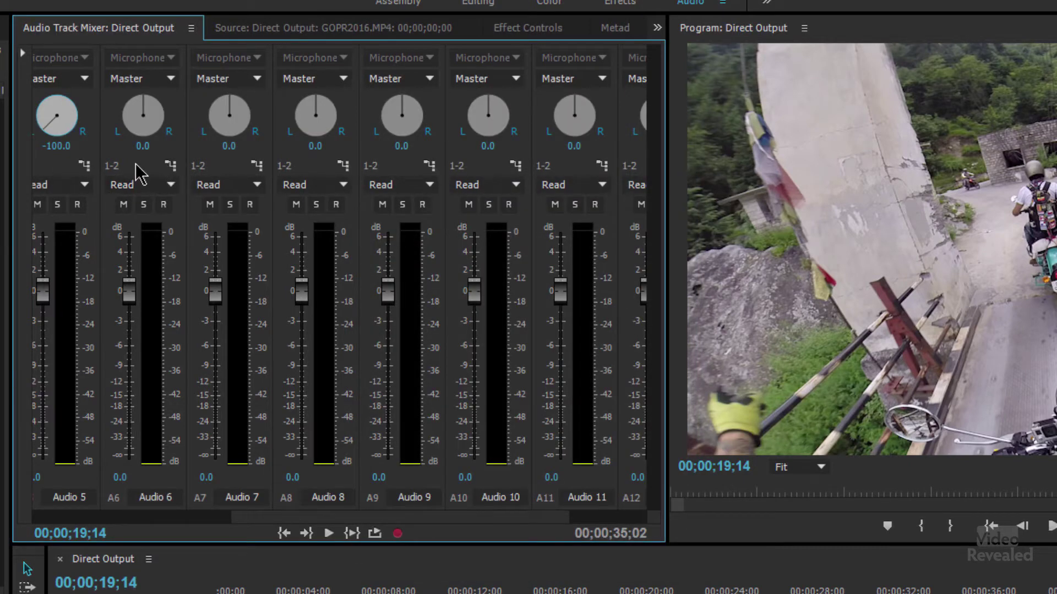
pyautogui.moveTo(141, 110); pyautogui.dragTo(401, 118)
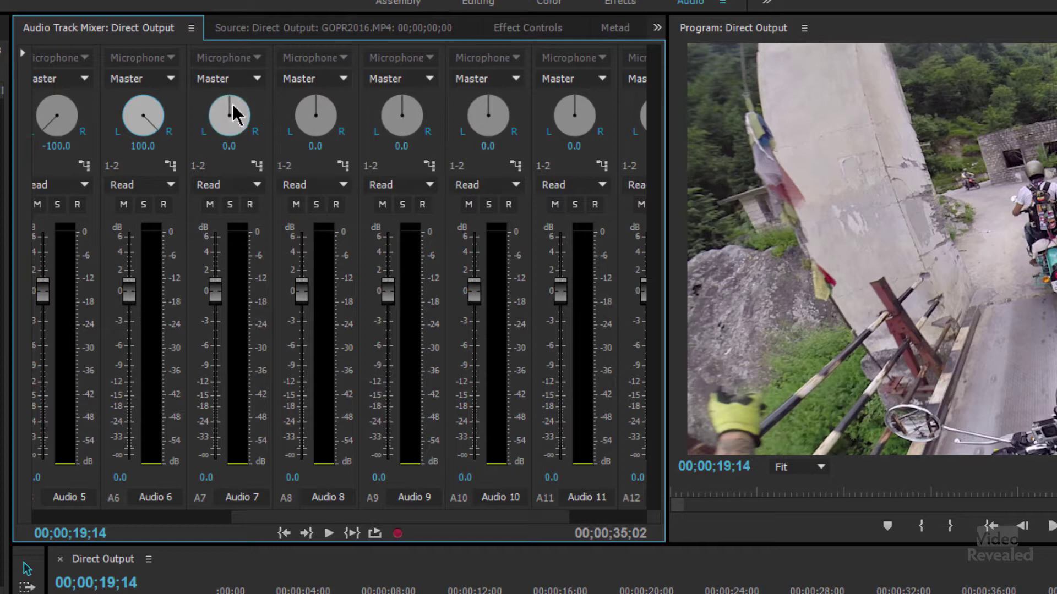
# Pan Audio 7 to -100 and Audio 8 to 100, and assign both tracks to master channels 3-4 only
pyautogui.moveTo(231, 113); pyautogui.dragTo(22, 204)
pyautogui.click(255, 166)
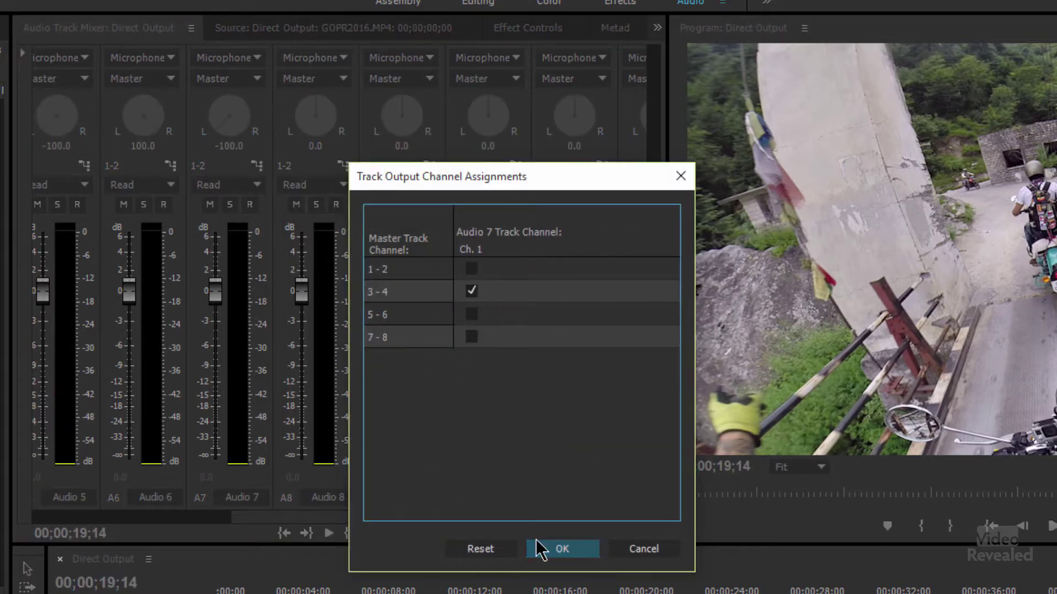
pyautogui.click(559, 553)
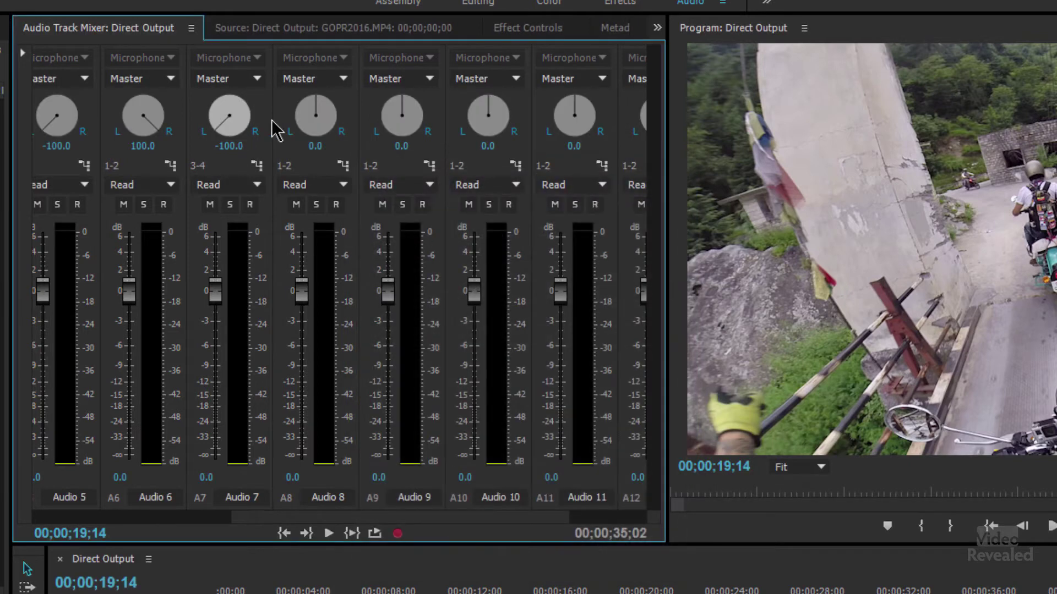
pyautogui.click(343, 167)
pyautogui.click(471, 291)
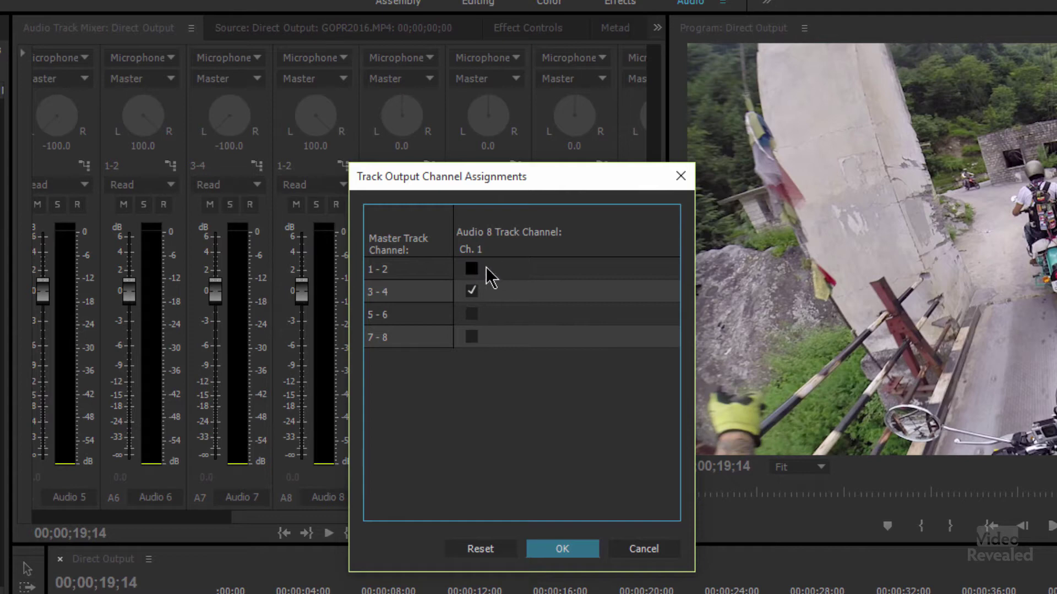
pyautogui.click(585, 550)
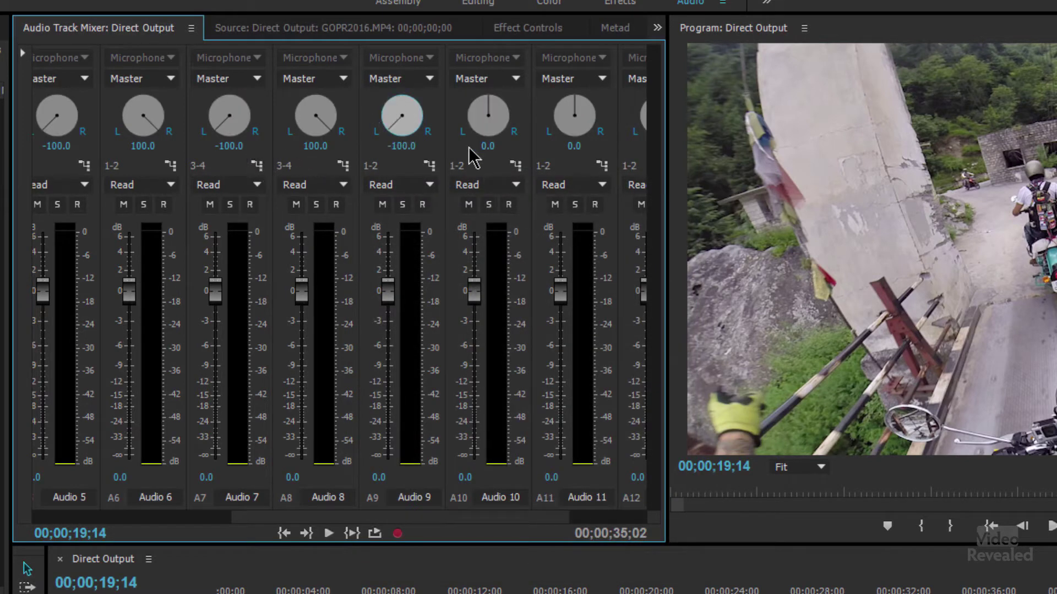
# Pan Audio 9 to -100 and Audio 10 to 100, and assign both tracks to master channels 5-6 only
pyautogui.click(429, 166)
pyautogui.click(471, 314)
pyautogui.click(471, 269)
pyautogui.click(562, 550)
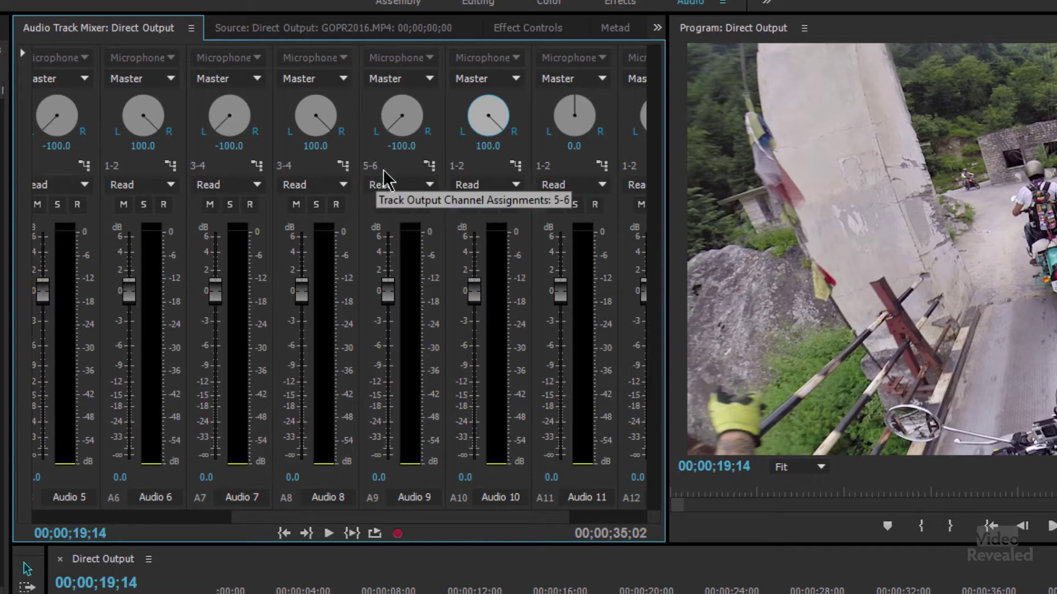
pyautogui.click(516, 167)
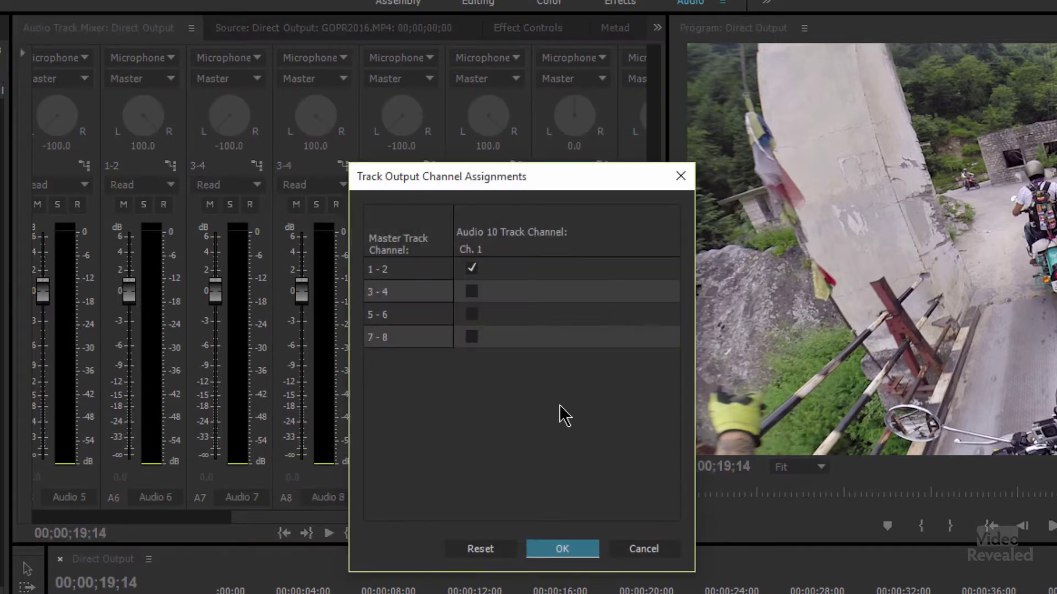
pyautogui.click(473, 315)
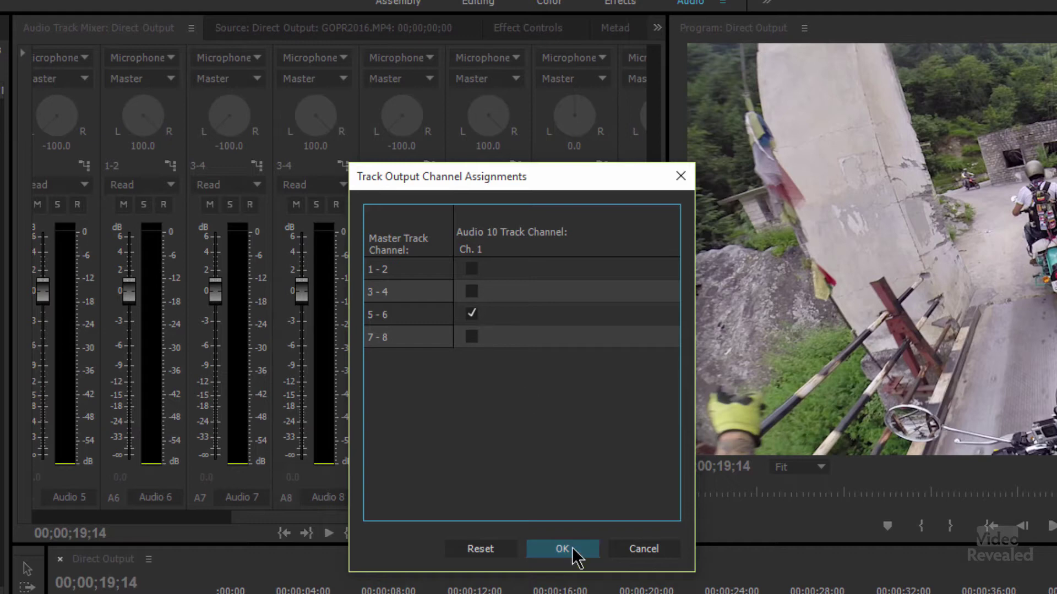
pyautogui.click(573, 554)
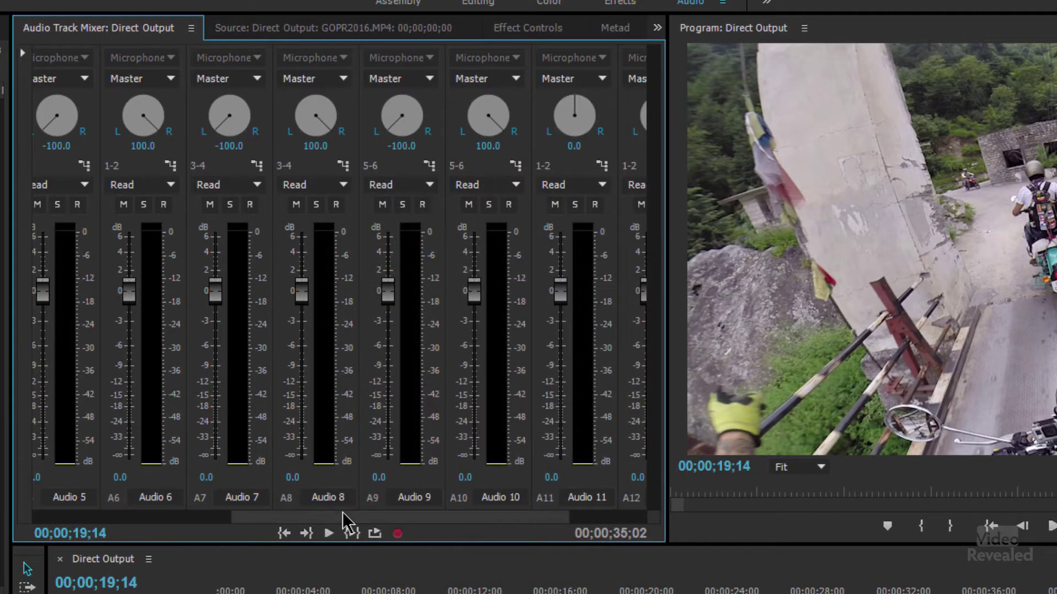
# Pan Audio 11 to -100 and Audio 12 to 100, and assign both tracks to master channels 7-8 only
pyautogui.moveTo(355, 523); pyautogui.dragTo(436, 517)
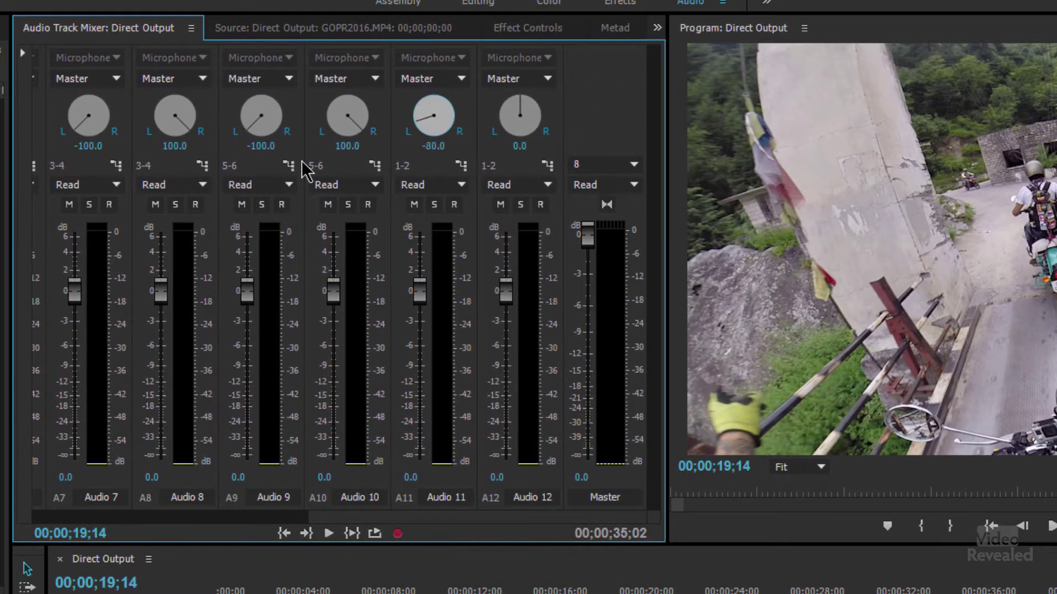
pyautogui.moveTo(520, 114); pyautogui.dragTo(721, 131)
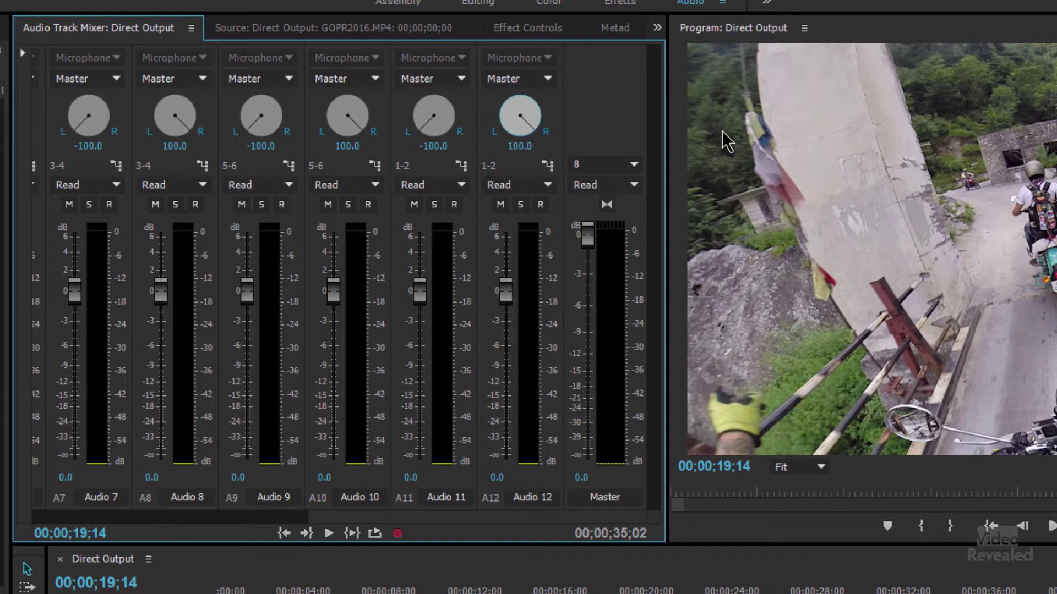
pyautogui.click(462, 167)
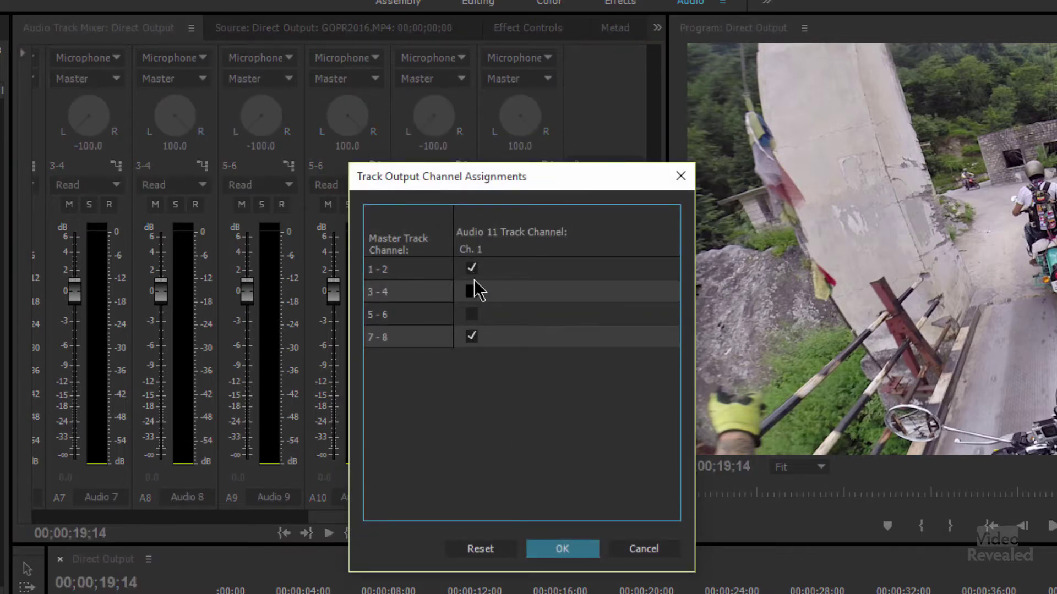
pyautogui.click(560, 549)
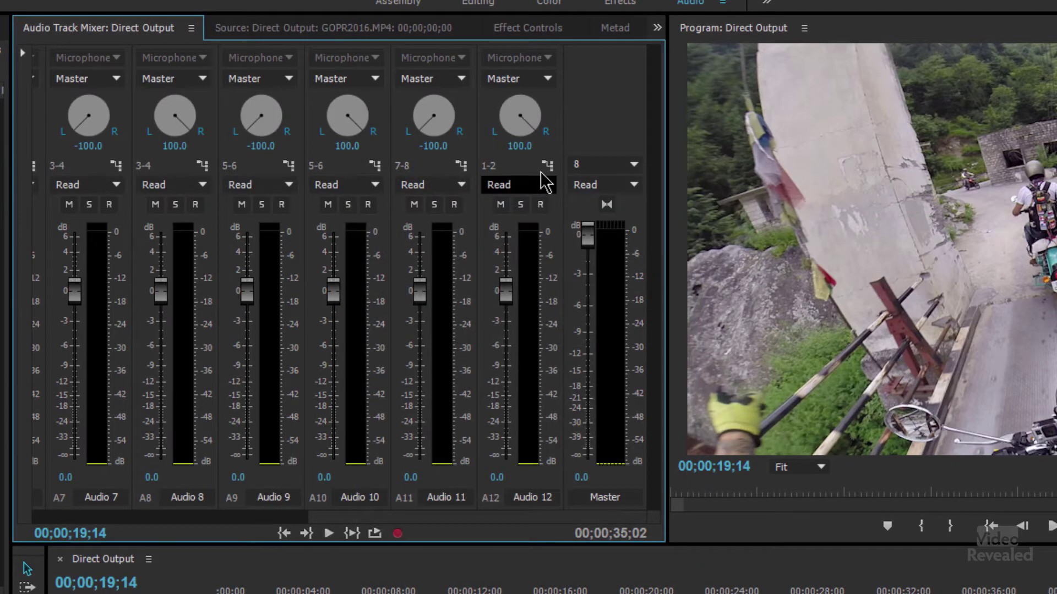
pyautogui.click(544, 167)
pyautogui.click(473, 269)
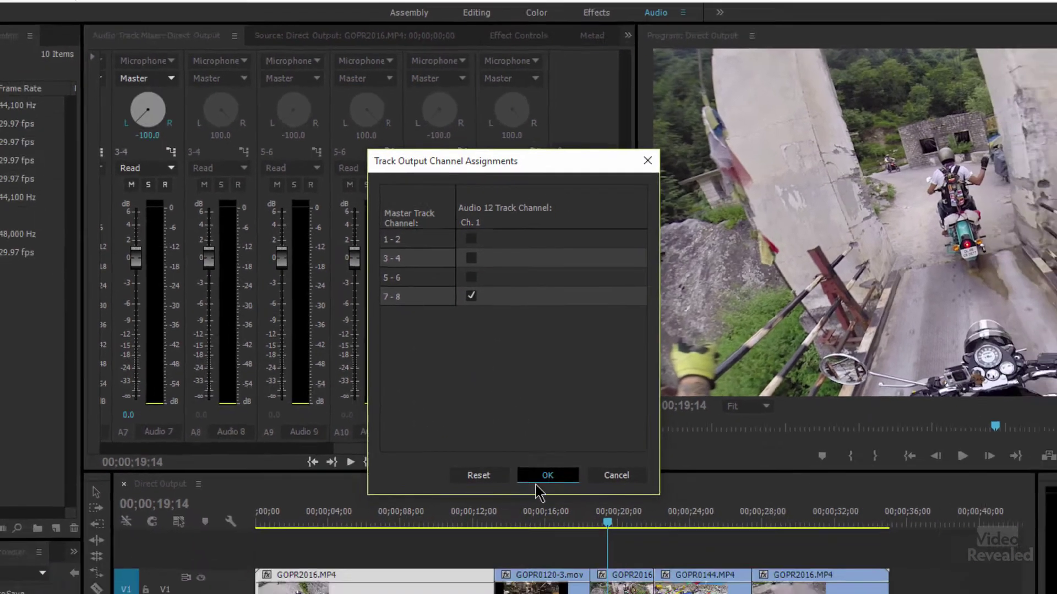
pyautogui.click(561, 547)
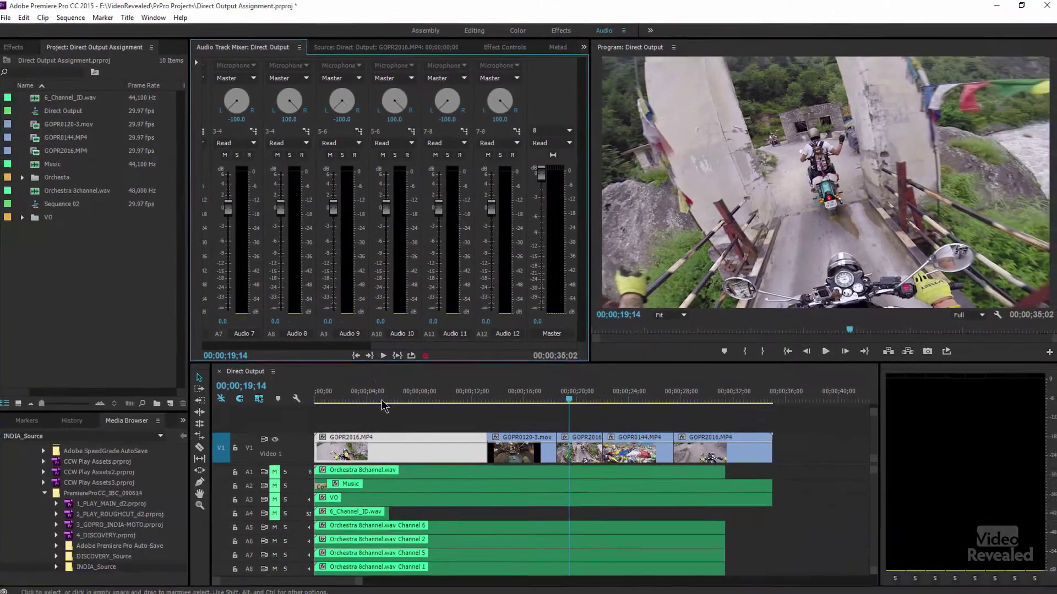
# Play the sequence from its beginning to check that each mono track reaches its own master channel
pyautogui.press('space')
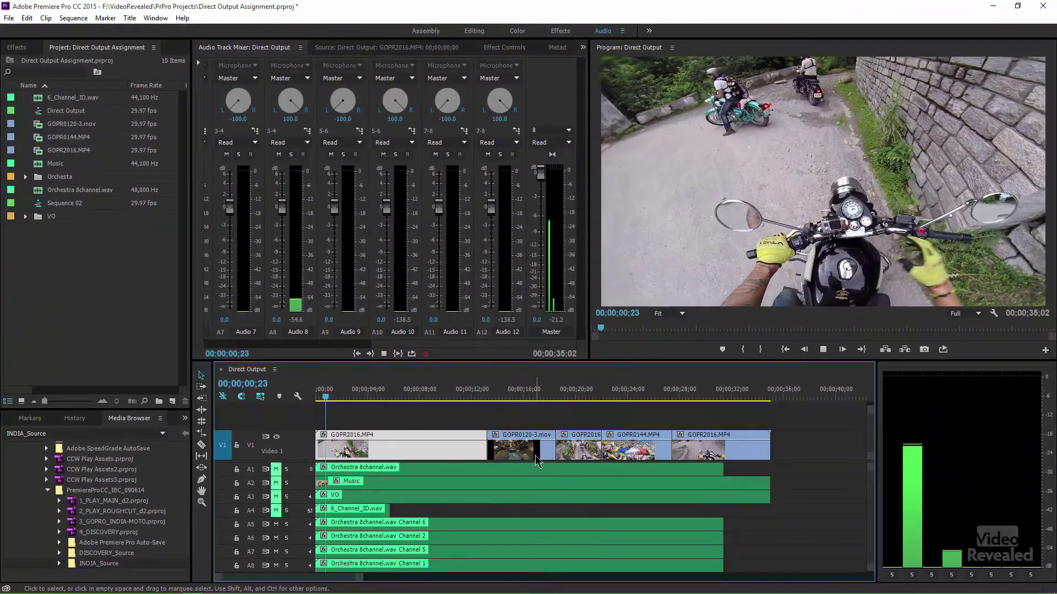